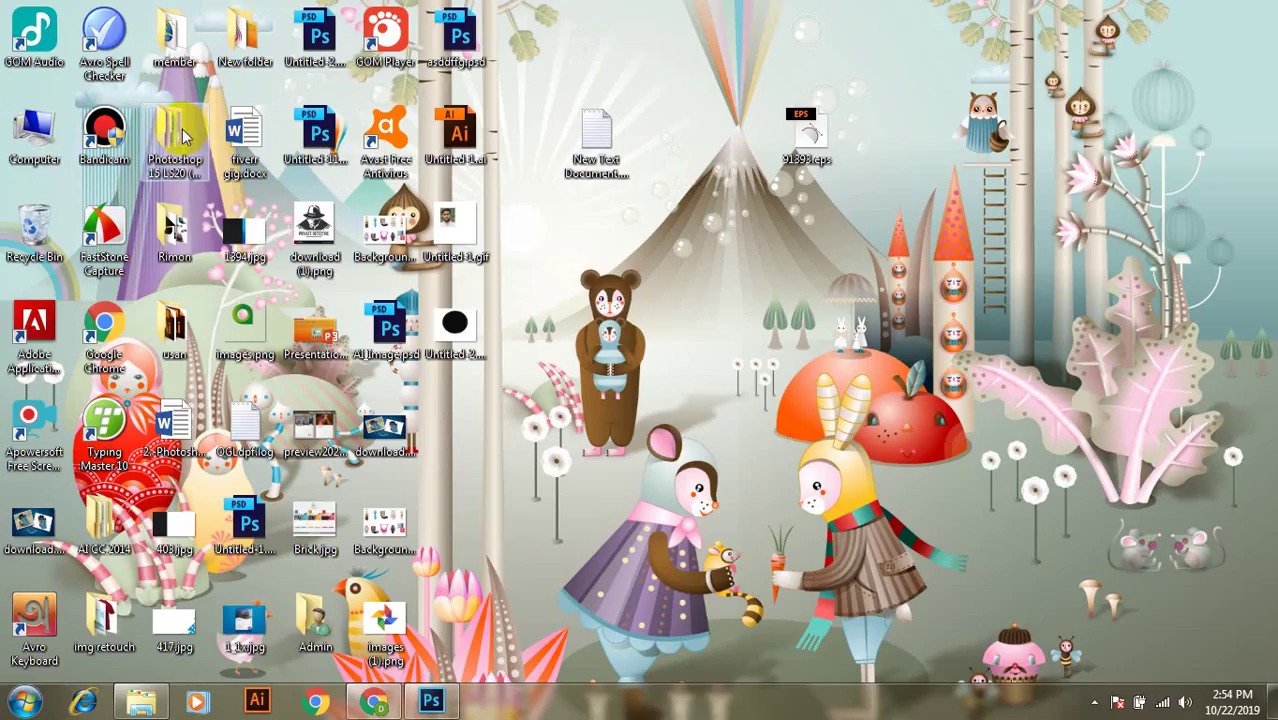
- Open the Adobe CC 2015 folder inside the desktop's Photoshop 15 LS20 (64-Bit) folder, select Set-up.exe and maximize the window
{"action": "double_click", "coordinate": [183, 137]}
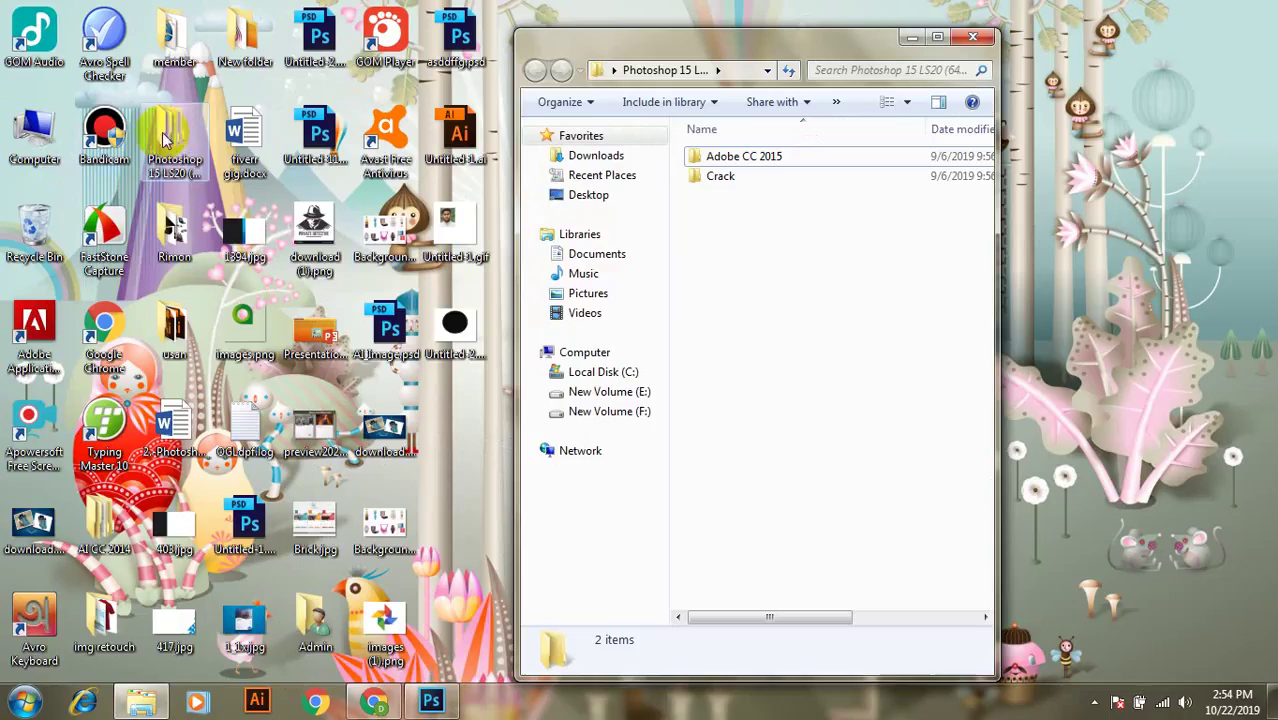
{"action": "mouse_move", "coordinate": [740, 222]}
{"action": "left_mouse_down"}
{"action": "mouse_move", "coordinate": [747, 177]}
{"action": "mouse_move", "coordinate": [733, 157]}
{"action": "left_mouse_up"}
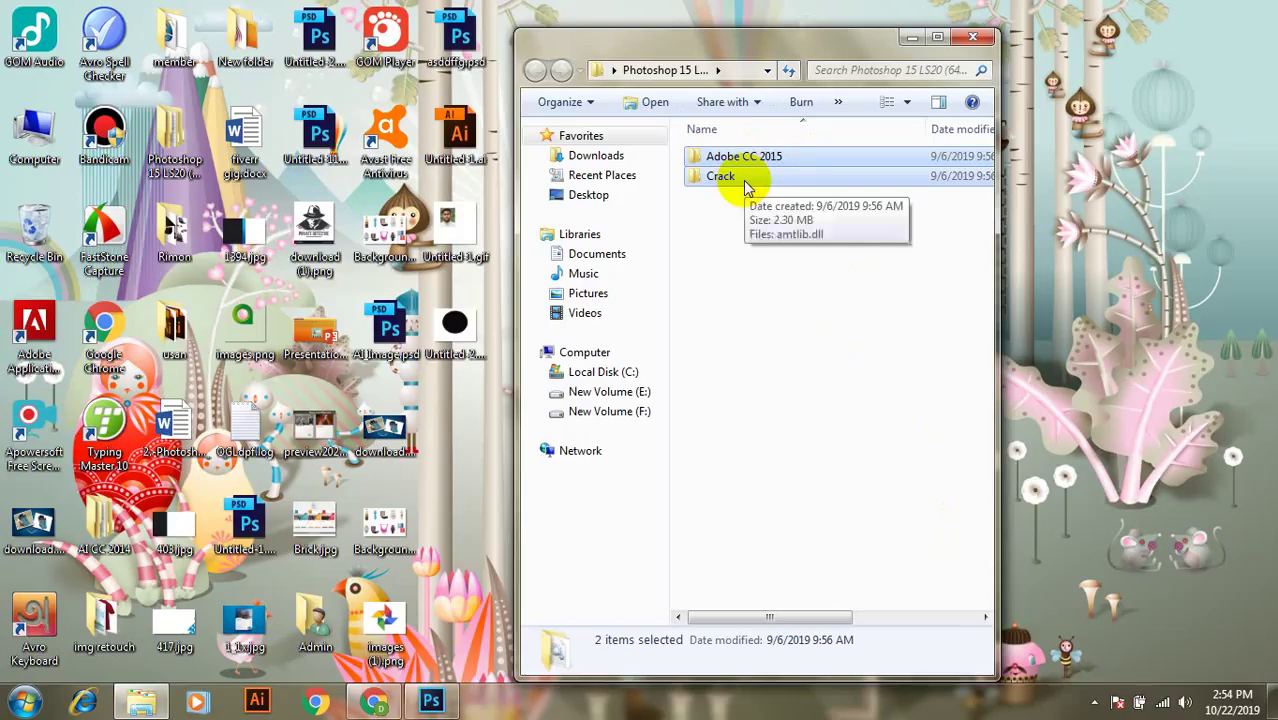
{"action": "double_click", "coordinate": [765, 157]}
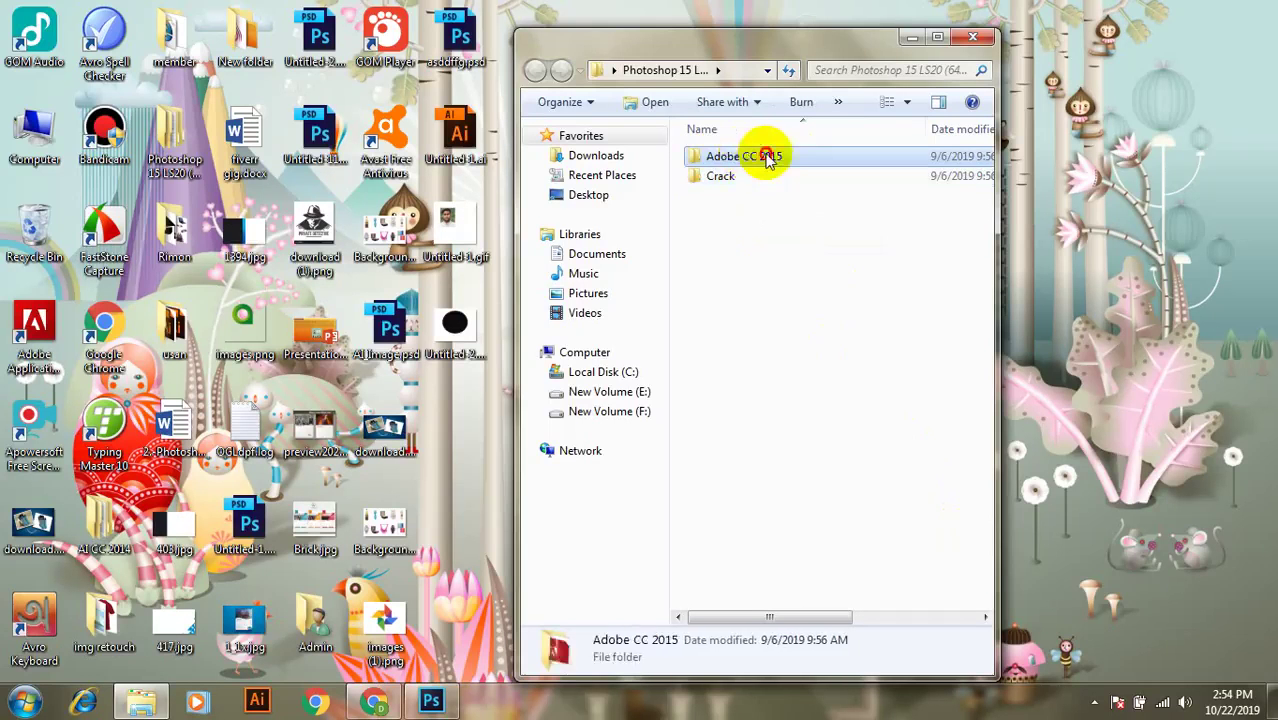
{"action": "left_click", "coordinate": [768, 238]}
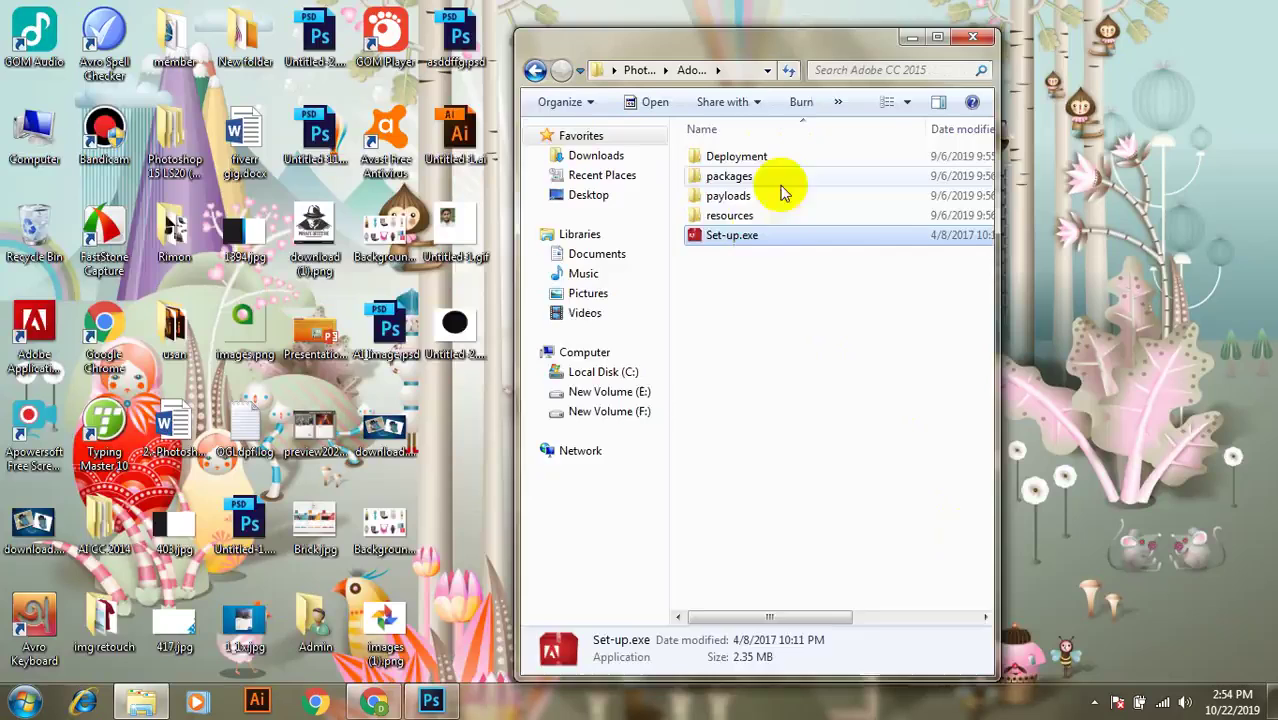
{"action": "double_click", "coordinate": [815, 36]}
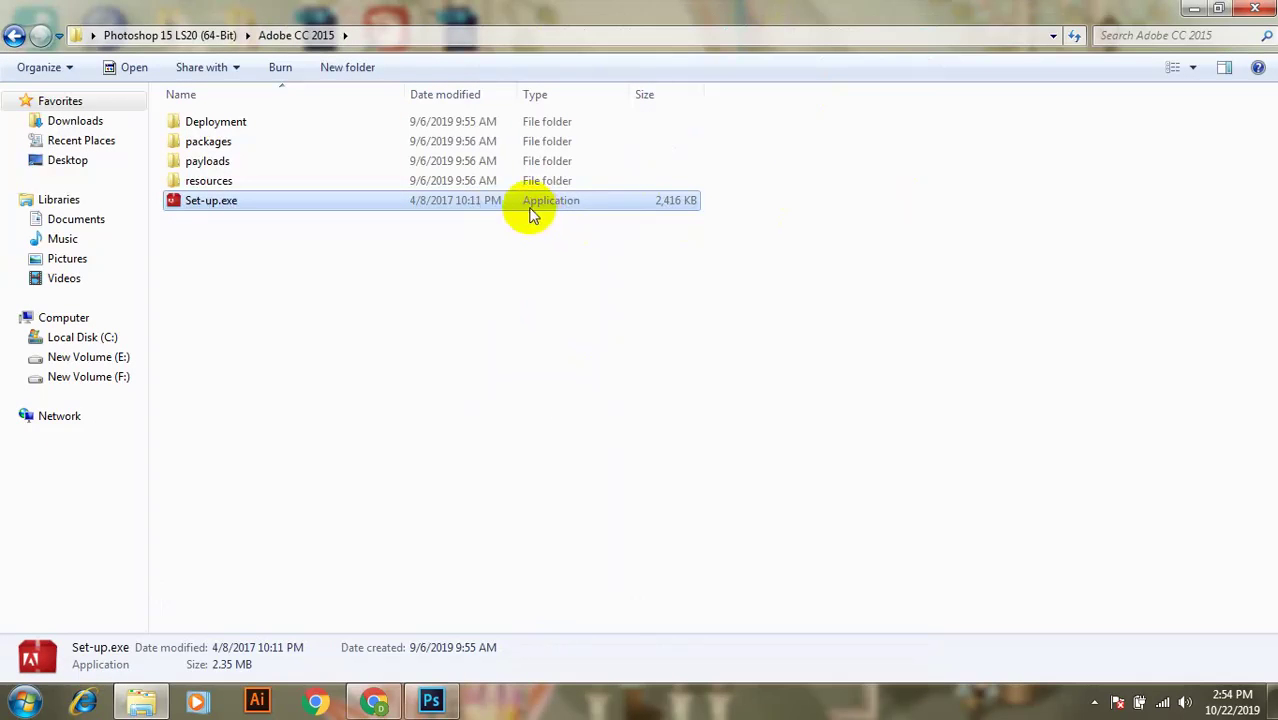
{"action": "right_click", "coordinate": [398, 202]}
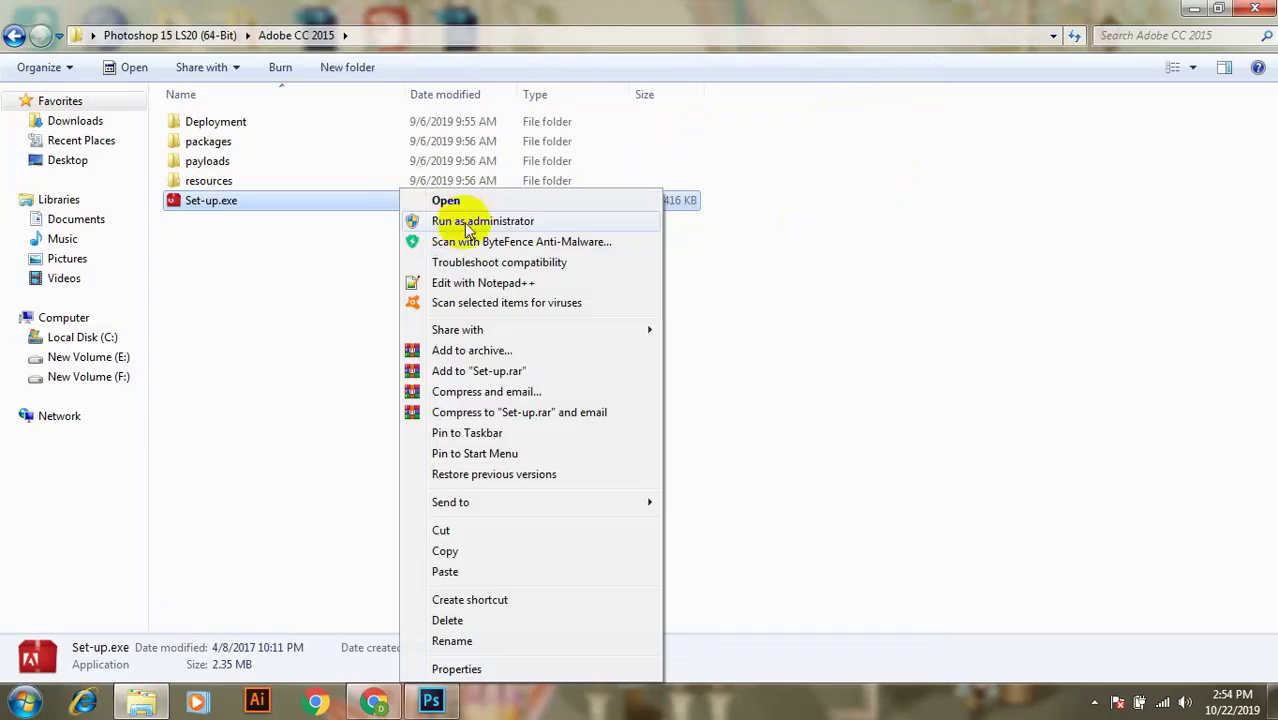
{"action": "left_click", "coordinate": [686, 262]}
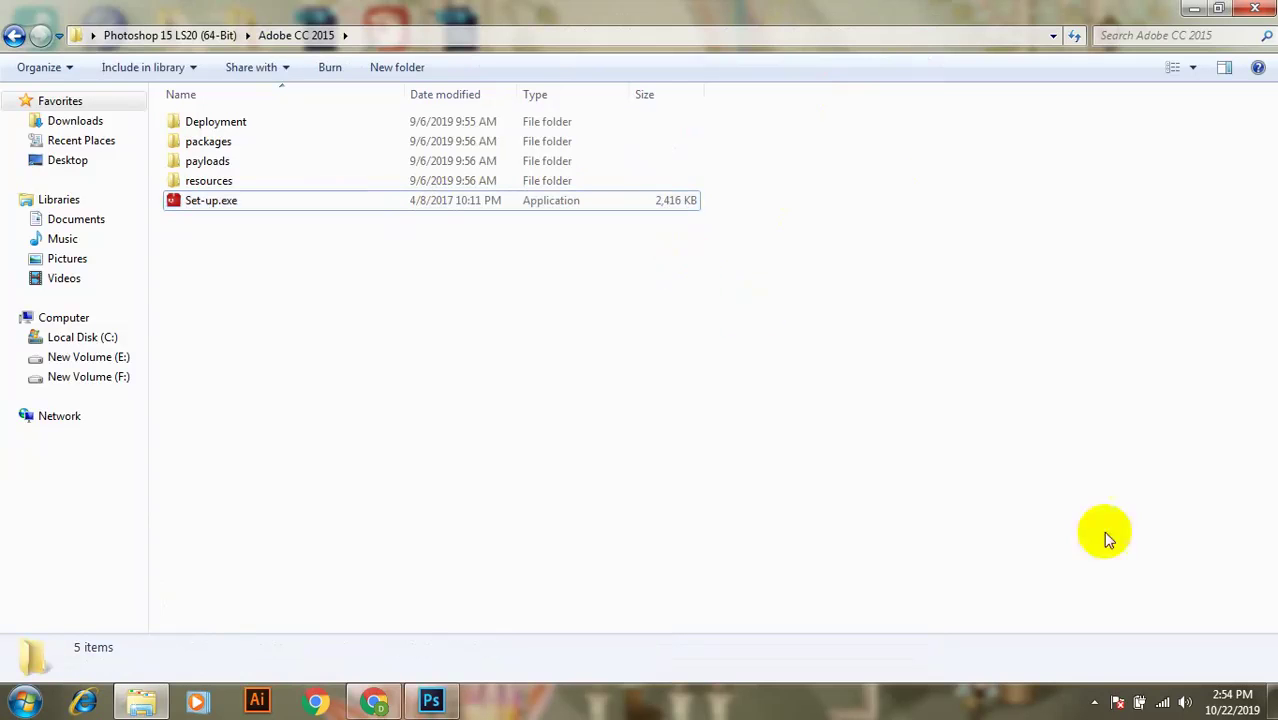
- Disconnect the computer from the Dreamalnd IT Office wireless network
{"action": "left_click", "coordinate": [1162, 706]}
{"action": "left_click", "coordinate": [1122, 430]}
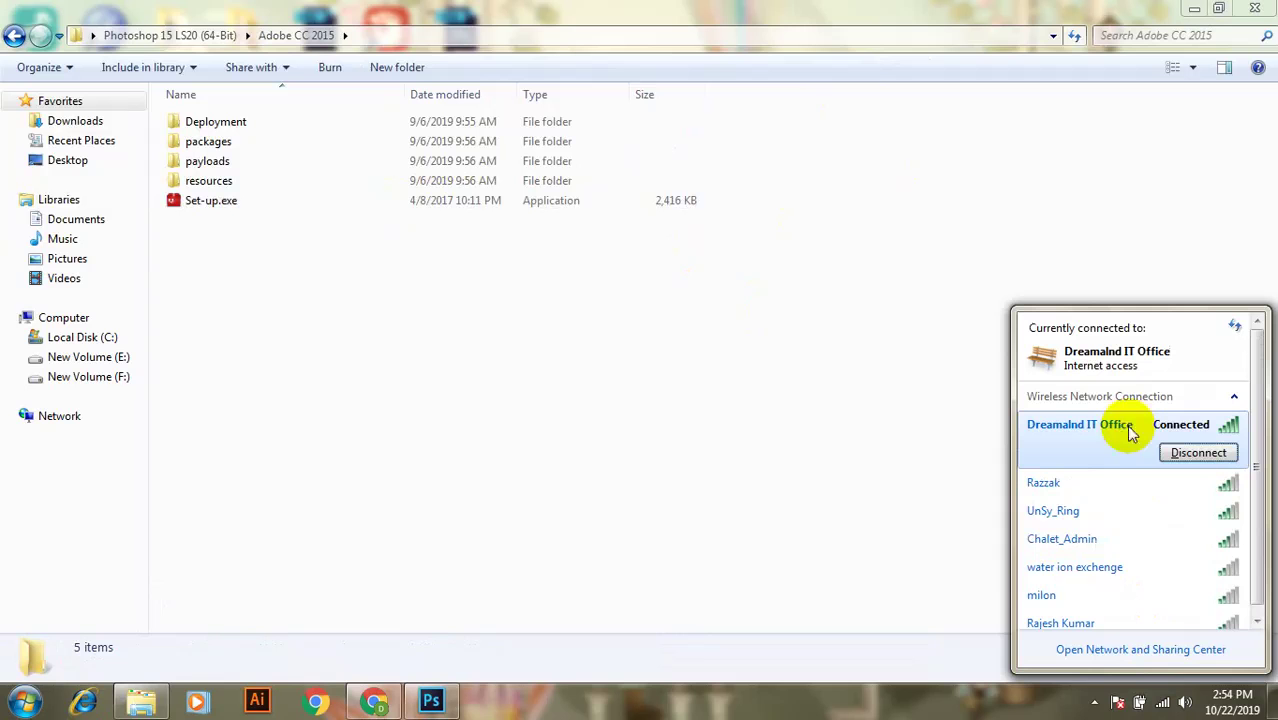
{"action": "left_click", "coordinate": [1199, 458]}
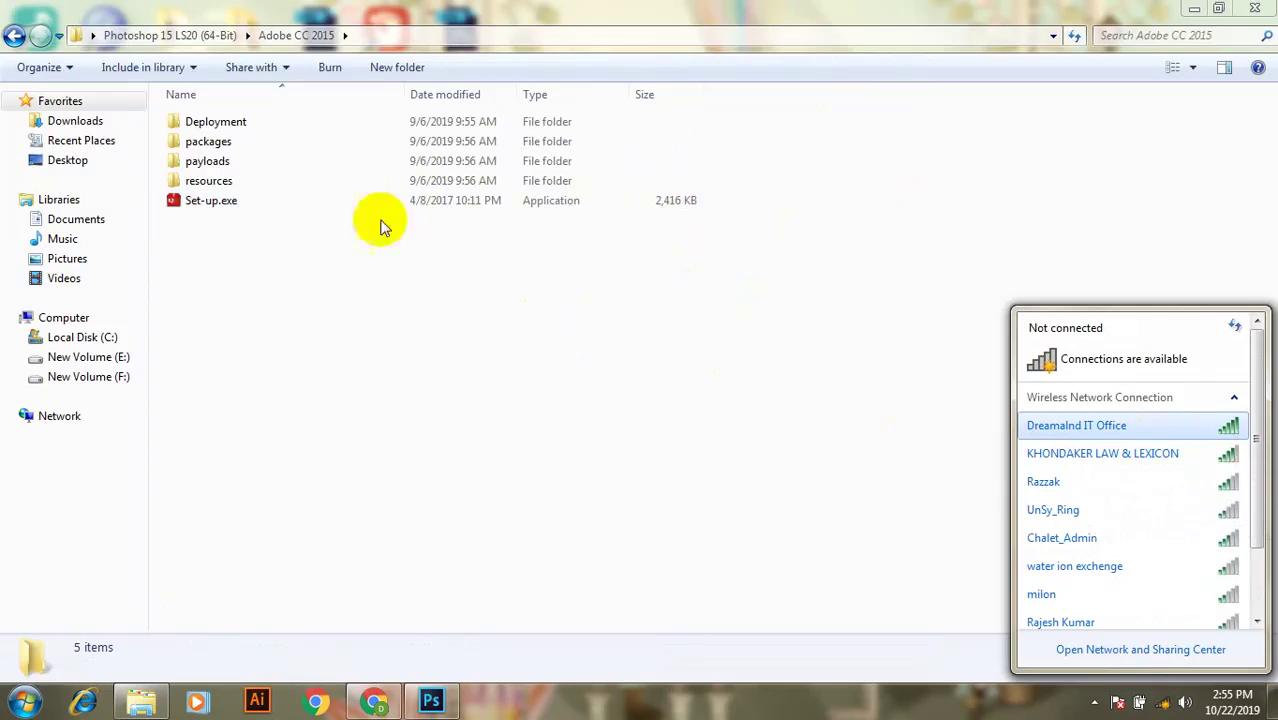
- Run Set-up.exe from the Adobe CC 2015 folder as administrator
{"action": "left_click", "coordinate": [249, 203]}
{"action": "right_click", "coordinate": [249, 203]}
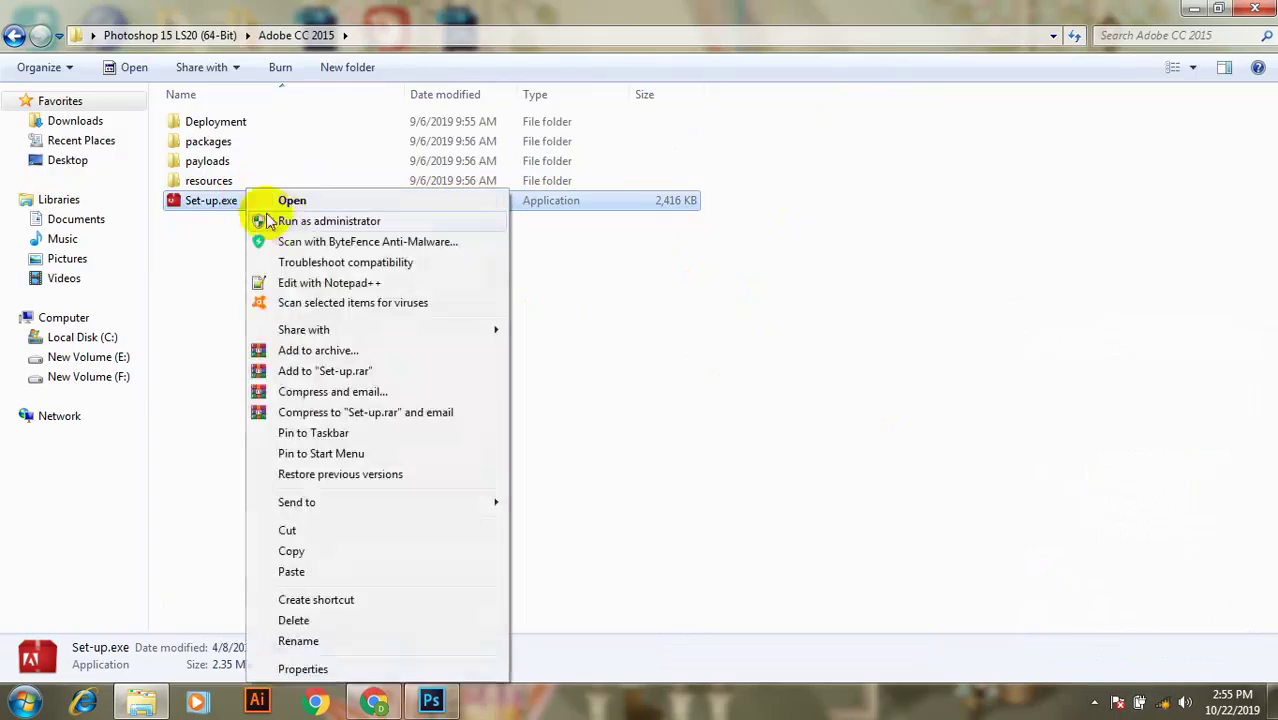
{"action": "left_click", "coordinate": [287, 222]}
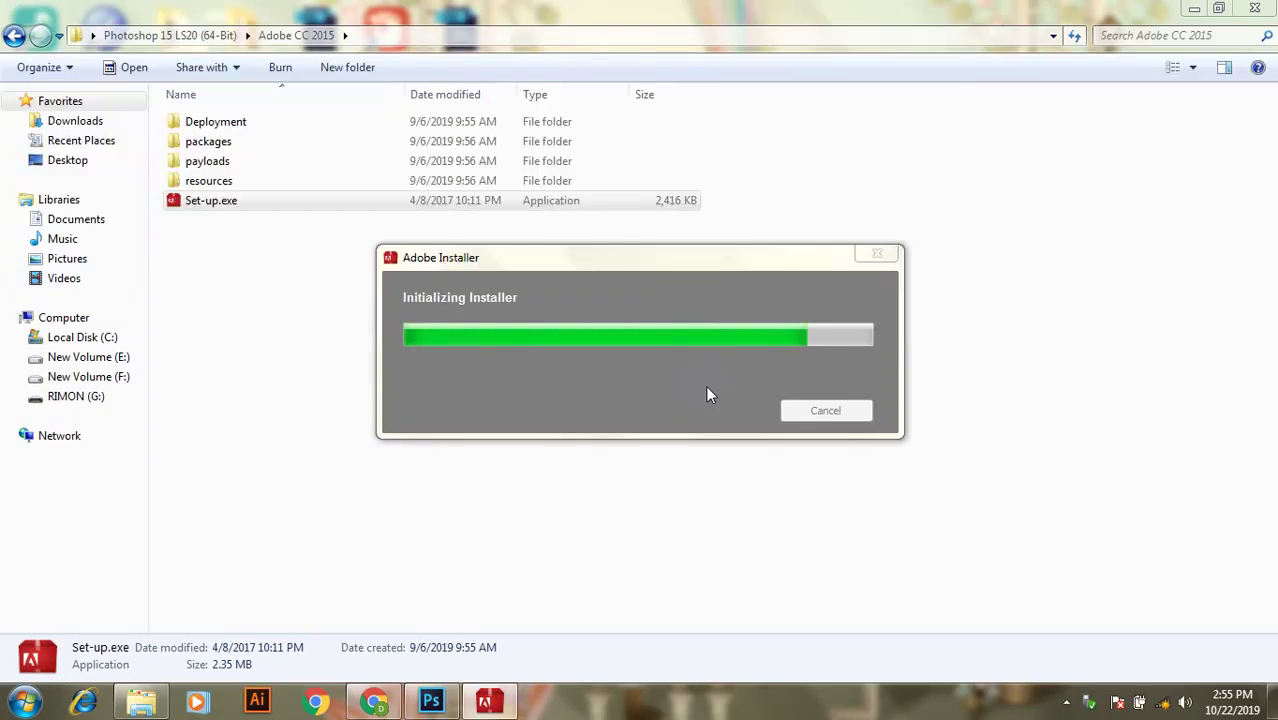
{"action": "left_click", "coordinate": [706, 390]}
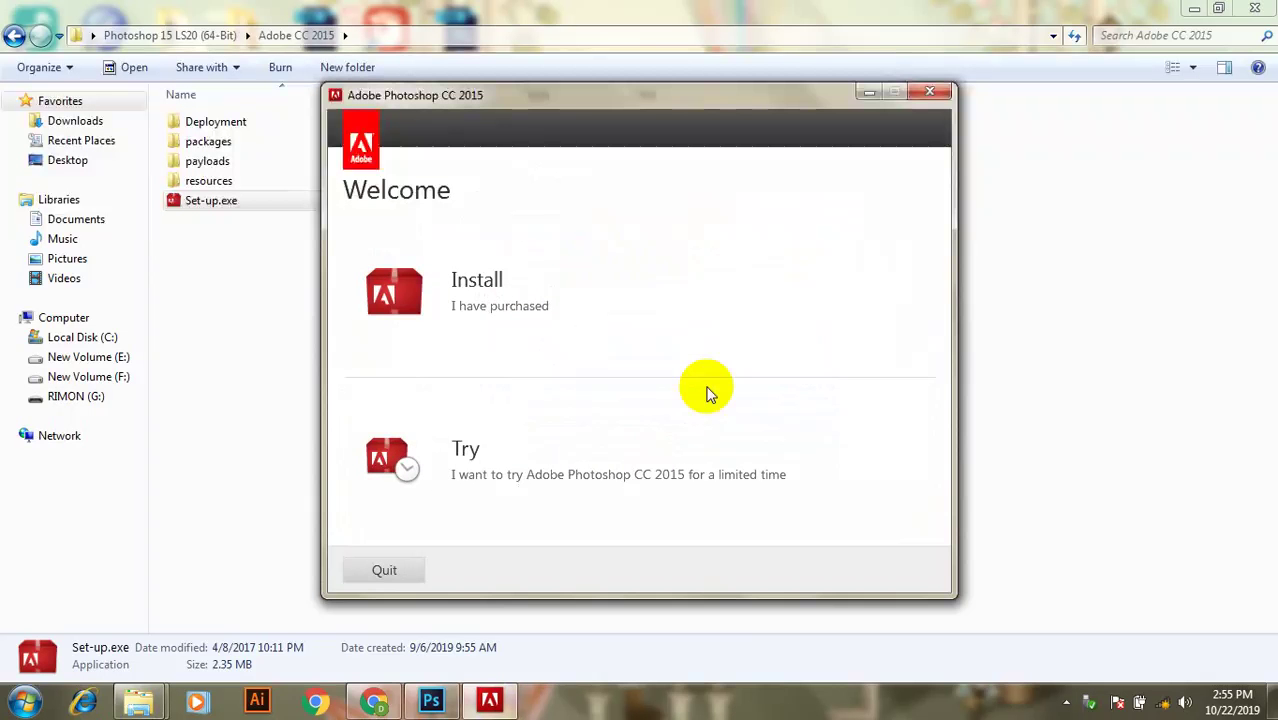
- Dismiss the scan-and-fix dialog for removable drive G: and reposition the Adobe Photoshop CC 2015 installer window
{"action": "left_click_drag", "start_coordinate": [856, 94], "coordinate": [556, 151]}
{"action": "left_click", "coordinate": [760, 203]}
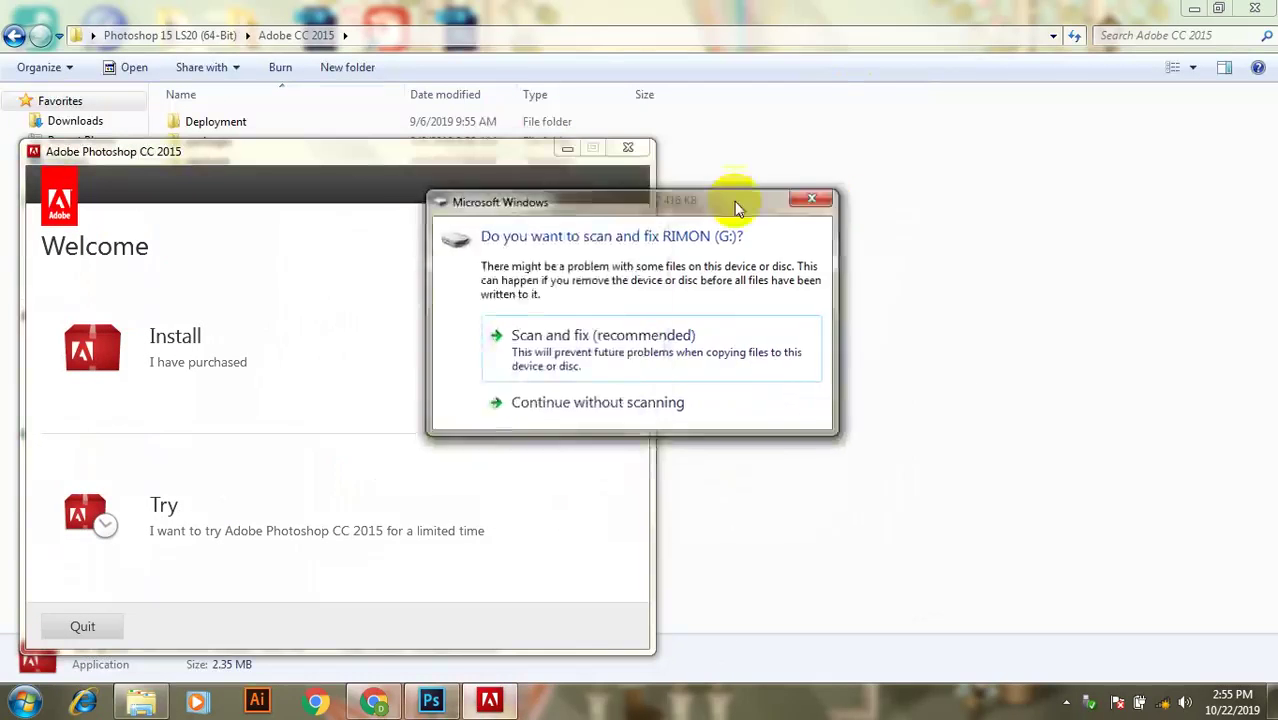
{"action": "left_click", "coordinate": [813, 200]}
{"action": "left_click", "coordinate": [770, 106]}
{"action": "left_click_drag", "start_coordinate": [406, 172], "coordinate": [780, 89]}
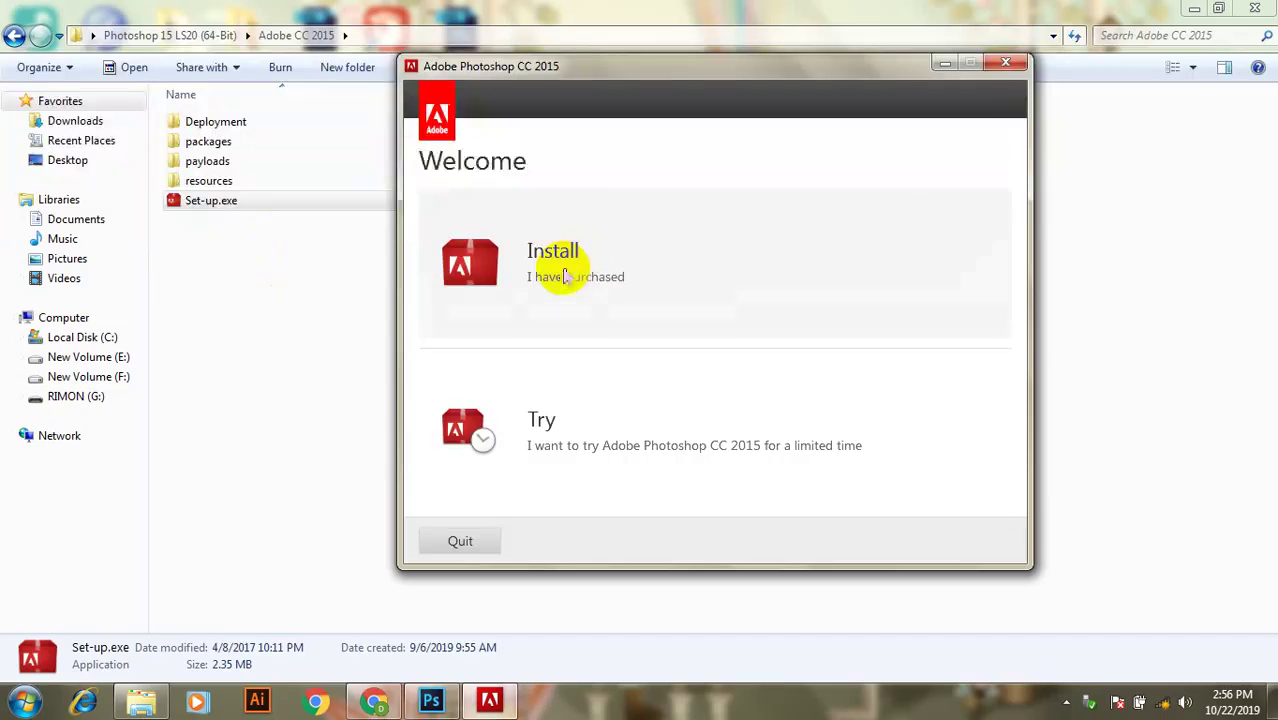
{"action": "left_click", "coordinate": [565, 277]}
{"action": "left_click", "coordinate": [968, 539]}
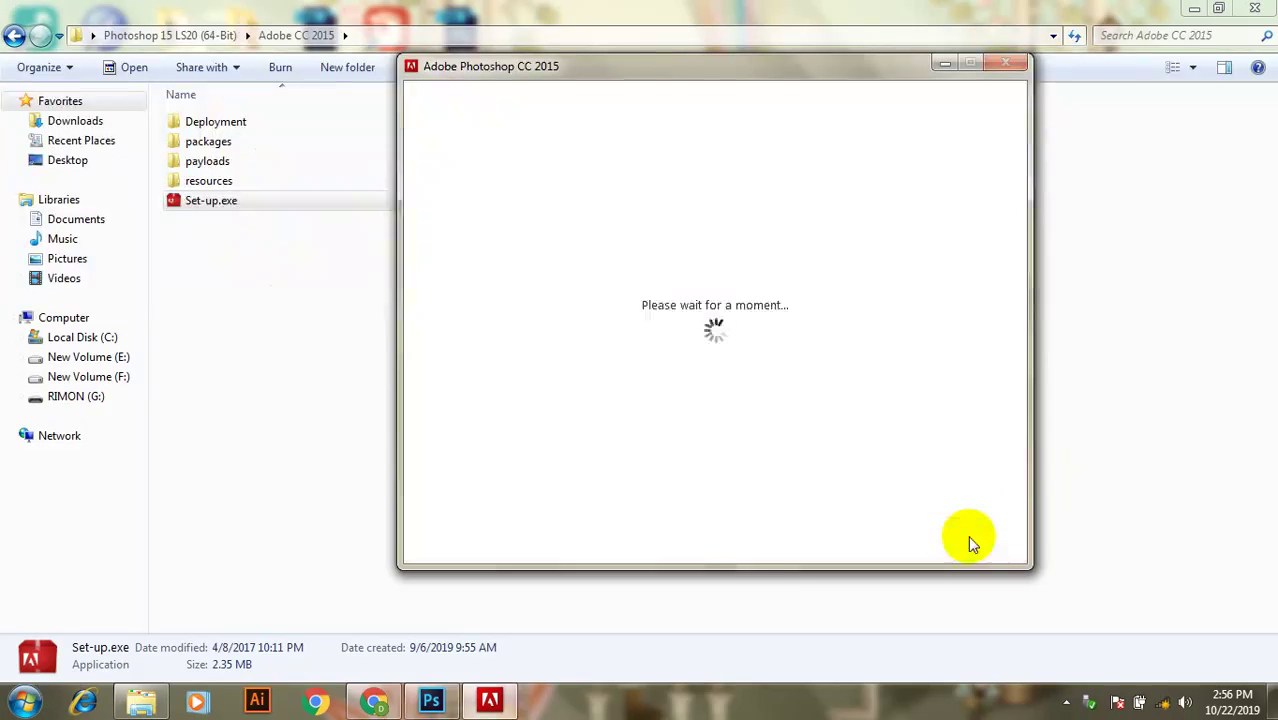
{"action": "left_click", "coordinate": [895, 539]}
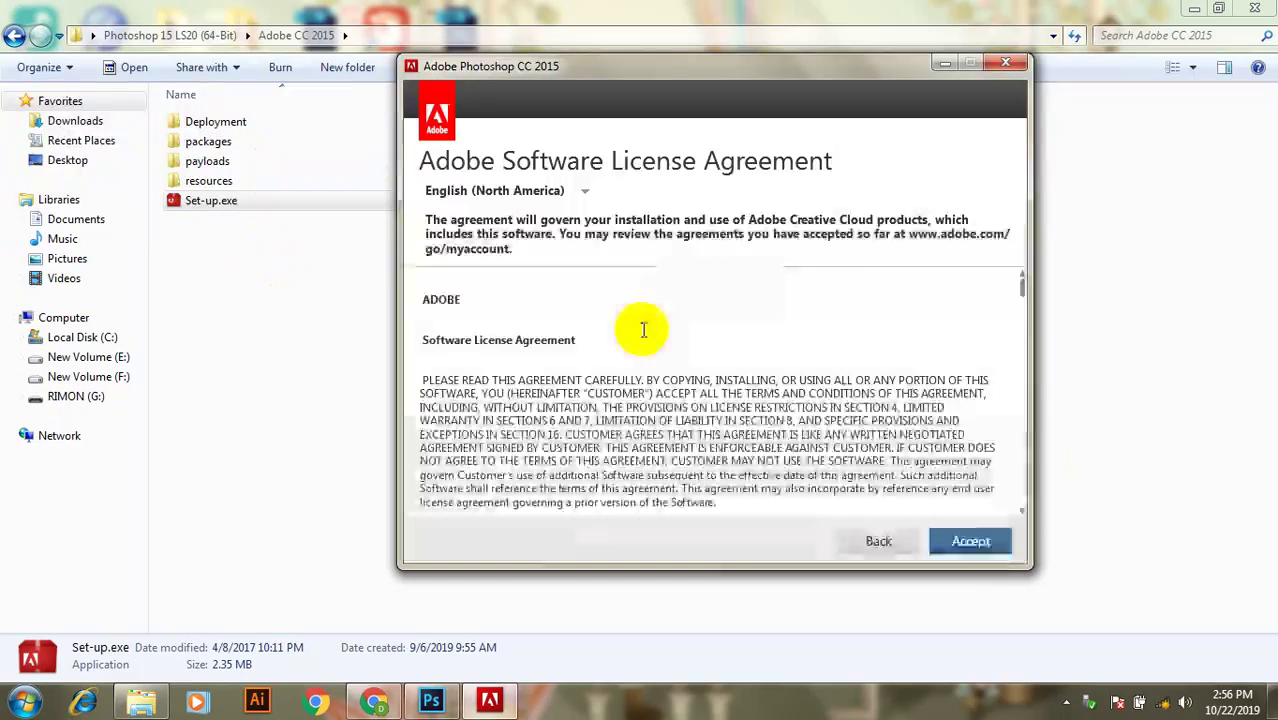
{"action": "left_click", "coordinate": [968, 541]}
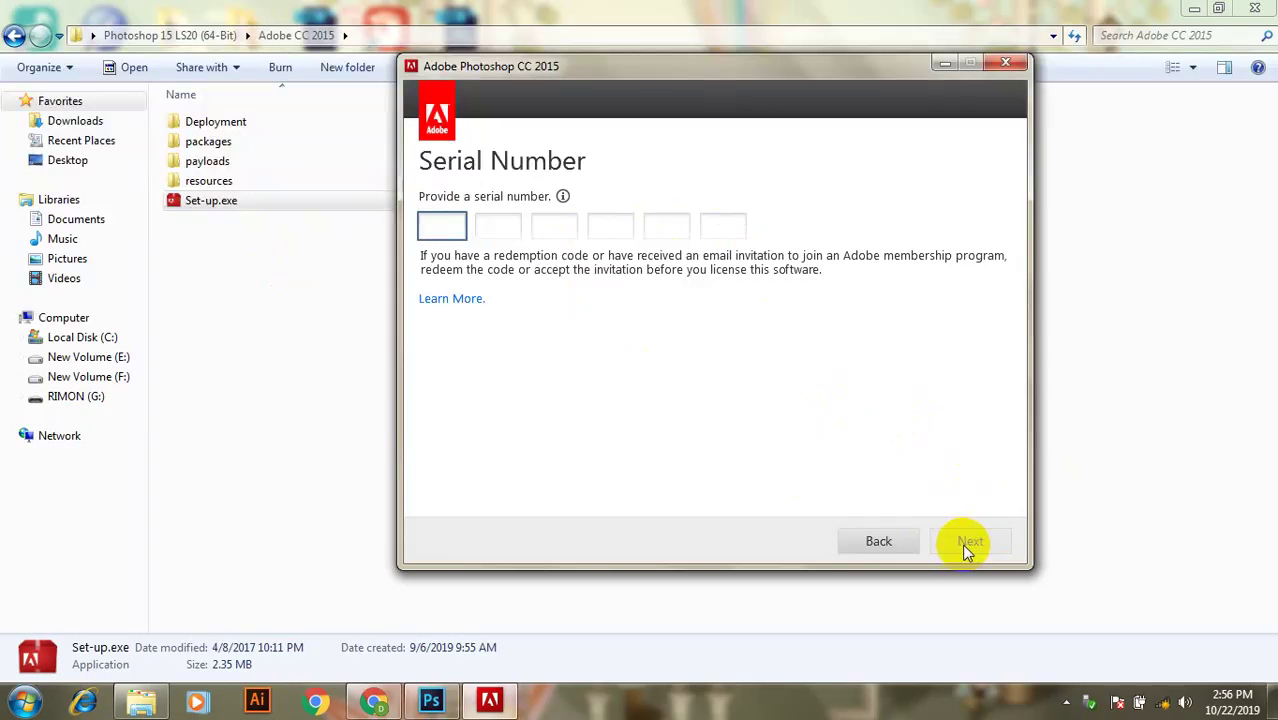
{"action": "left_click", "coordinate": [895, 539]}
{"action": "left_click", "coordinate": [886, 546]}
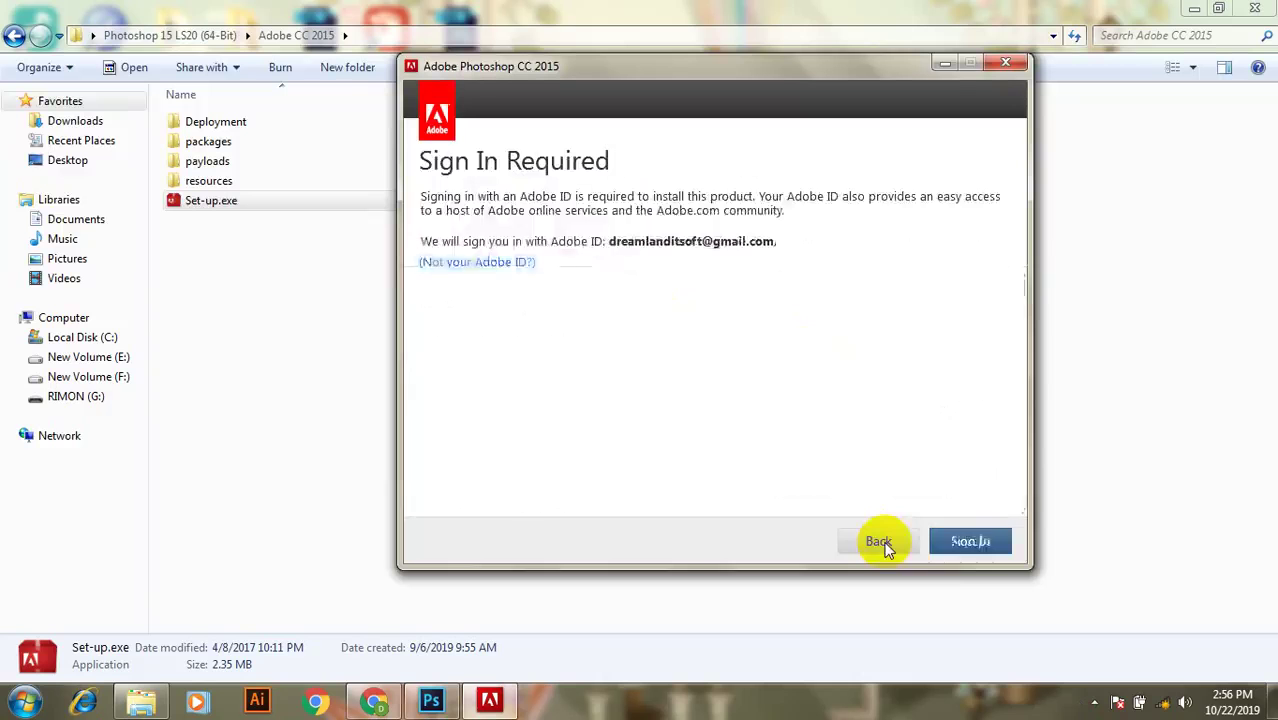
{"action": "left_click", "coordinate": [884, 548]}
- Choose the limited-time trial of Adobe Photoshop CC 2015 and postpone the Adobe ID sign-in
{"action": "left_click", "coordinate": [544, 432]}
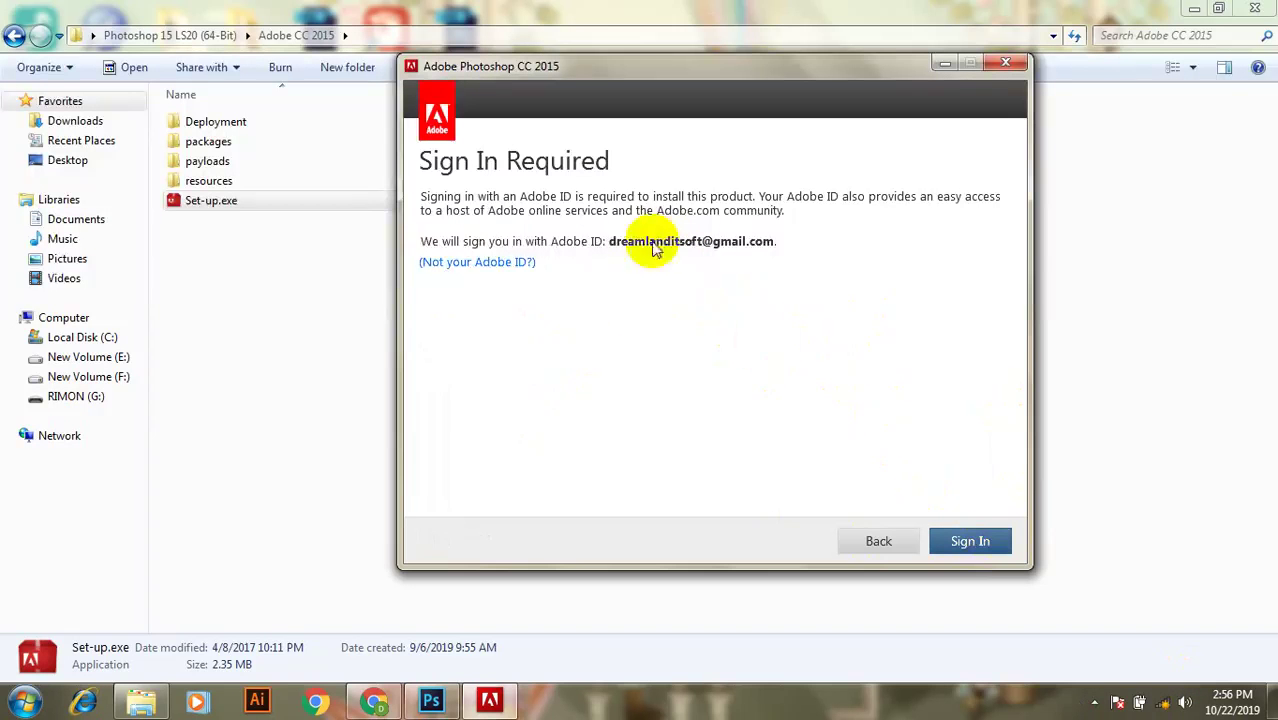
{"action": "left_click", "coordinate": [972, 543]}
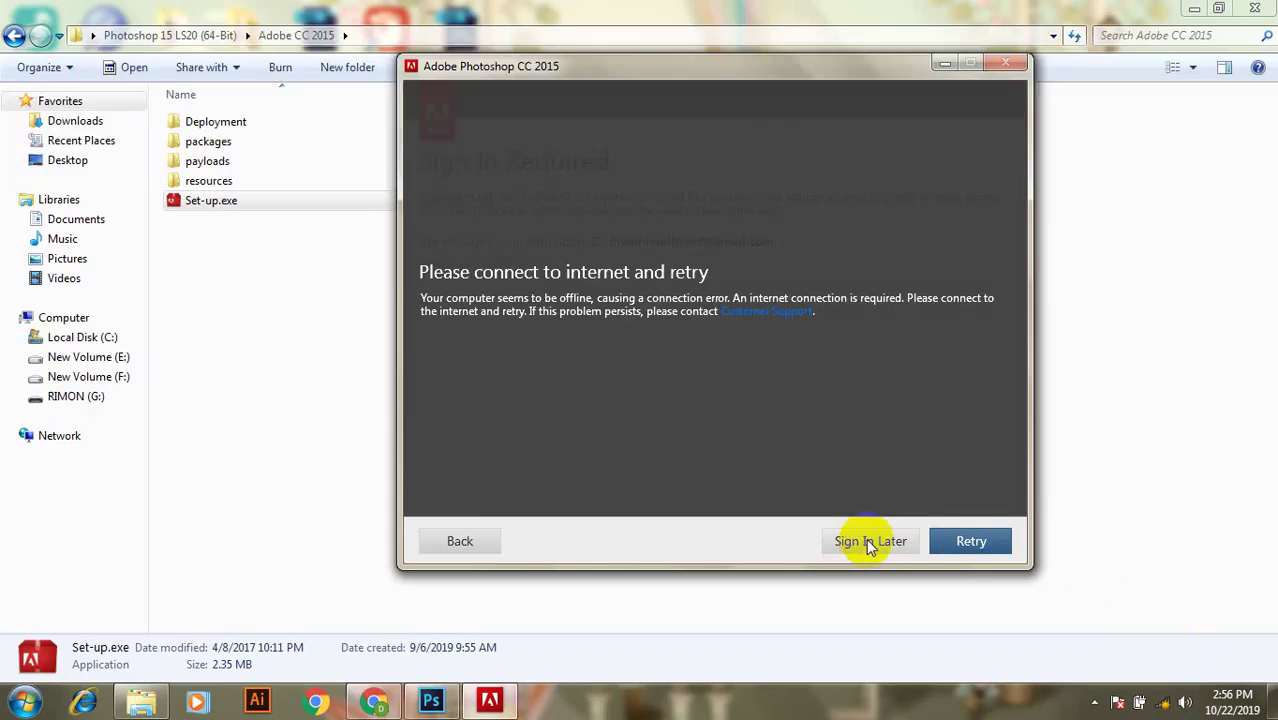
{"action": "left_click", "coordinate": [870, 543]}
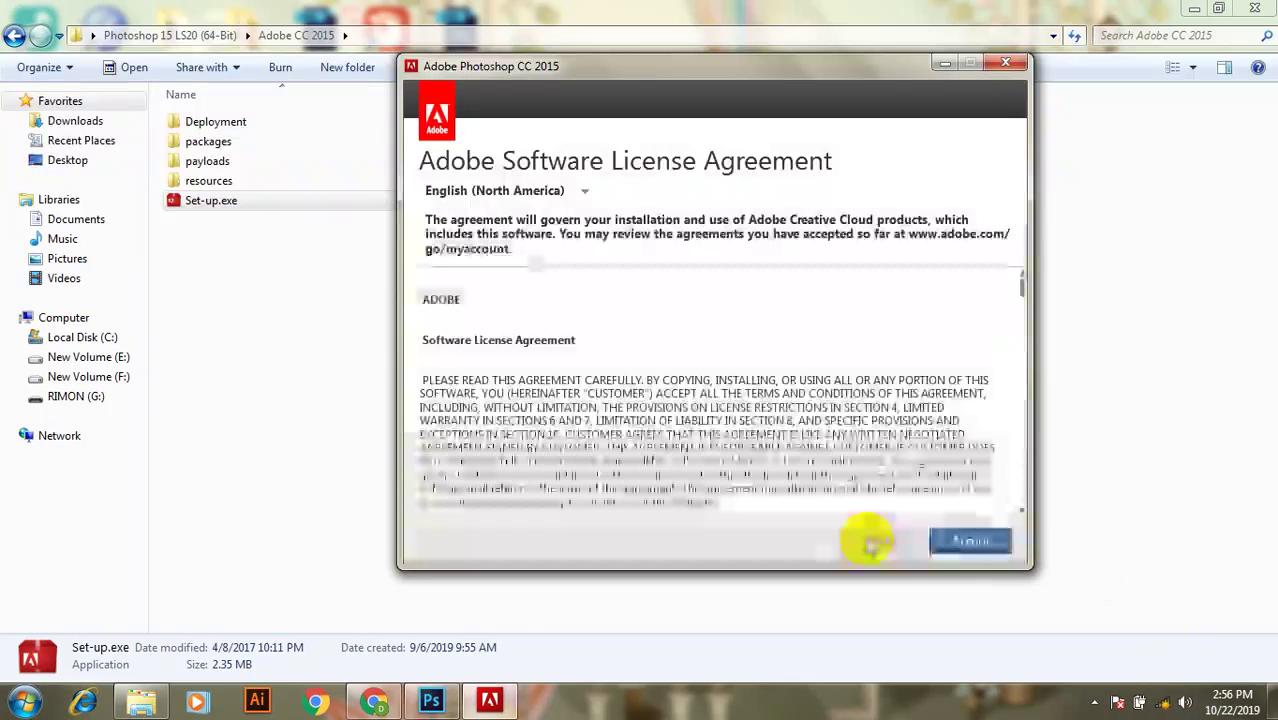
- Accept the license agreement and start the installation in English (North America) to C:\Program Files\Adobe
{"action": "left_click", "coordinate": [965, 545]}
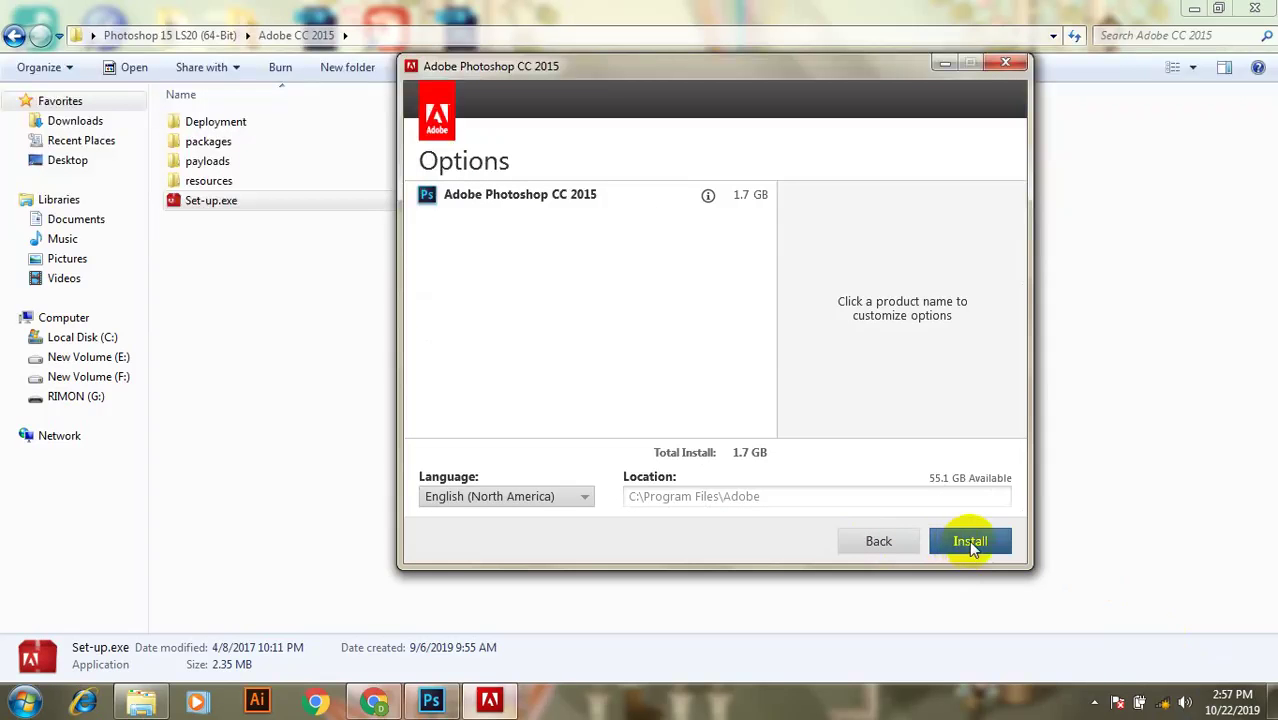
{"action": "left_click", "coordinate": [970, 543]}
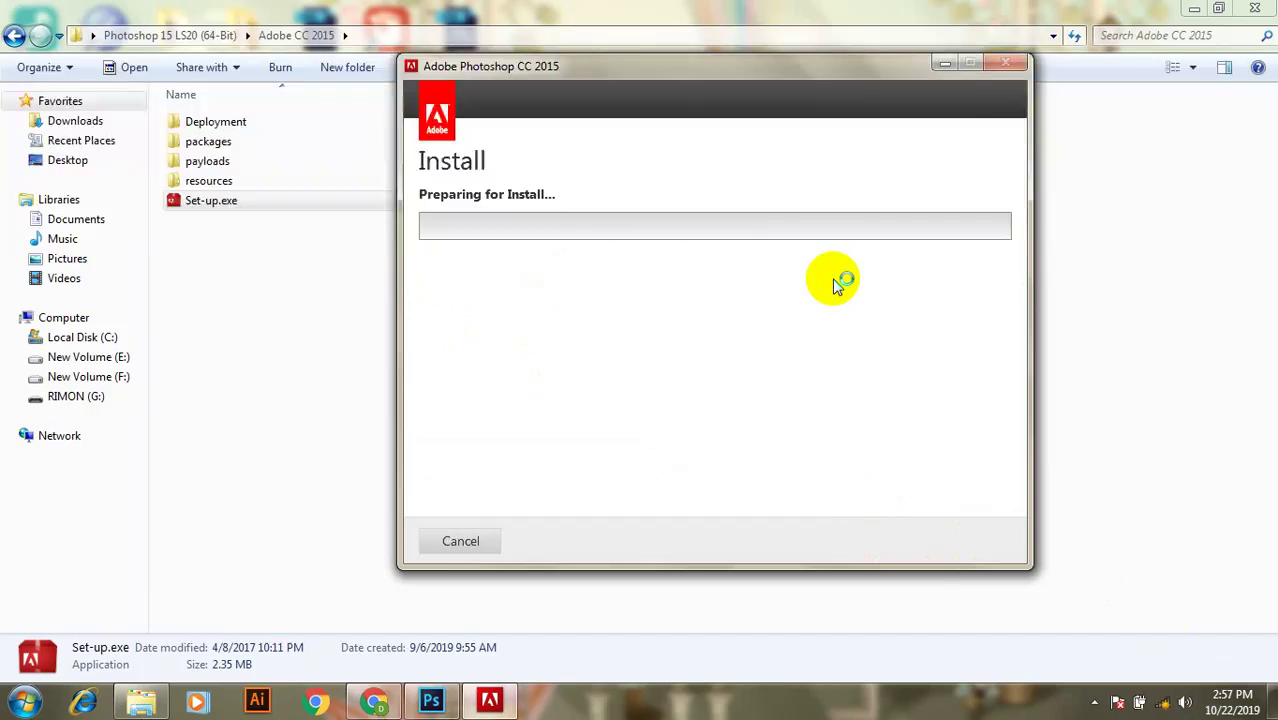
- Cancel the running Adobe Photoshop CC 2015 installation and minimize the installer window
{"action": "left_click_drag", "start_coordinate": [855, 68], "coordinate": [560, 160]}
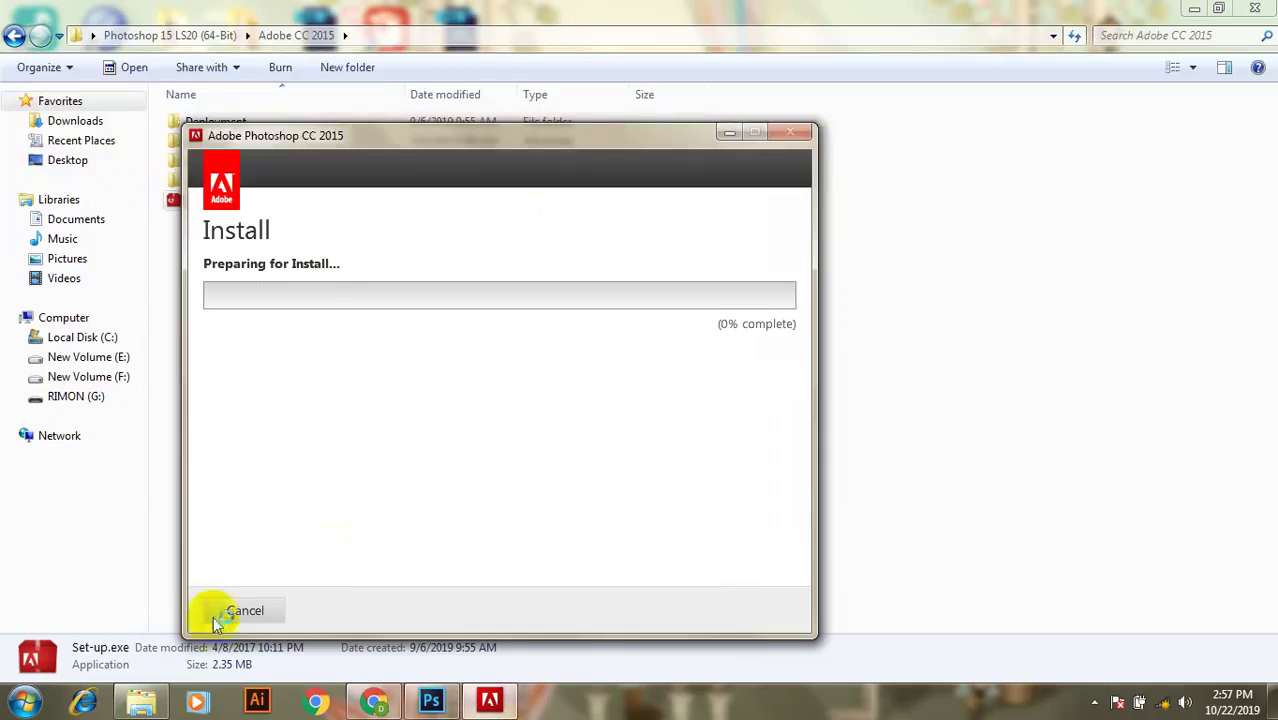
{"action": "left_click", "coordinate": [232, 615]}
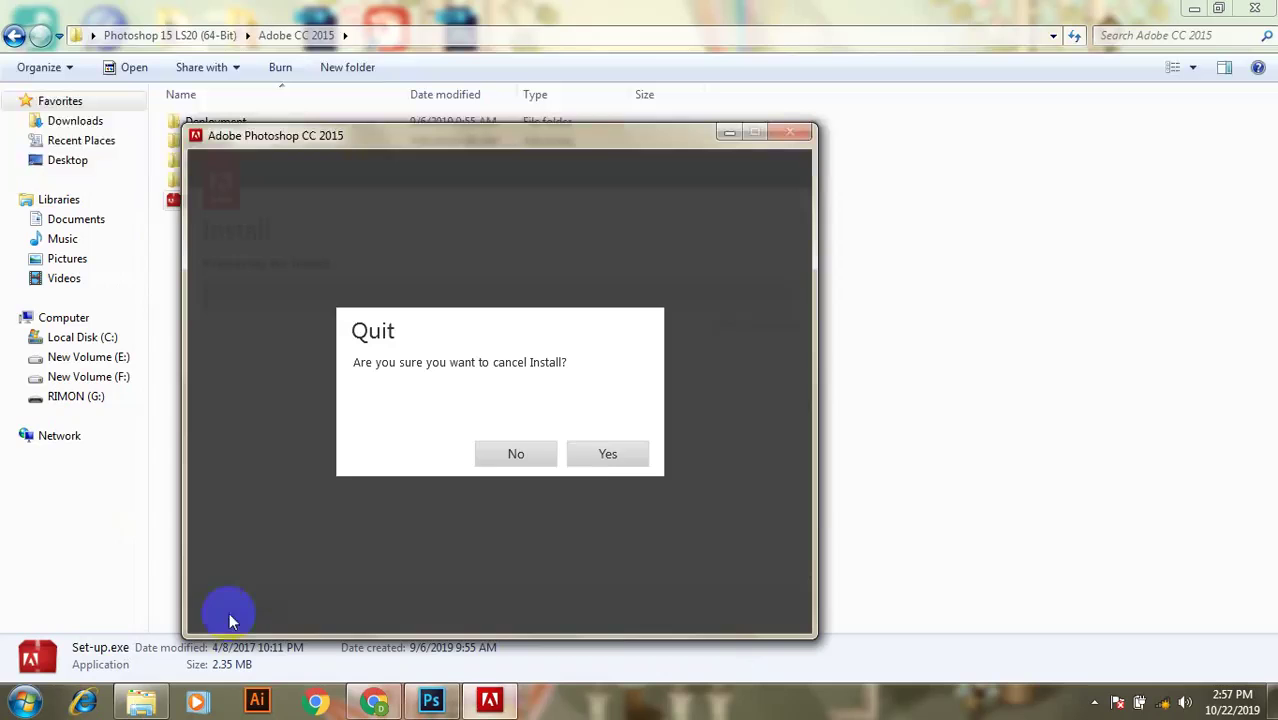
{"action": "left_click", "coordinate": [592, 455]}
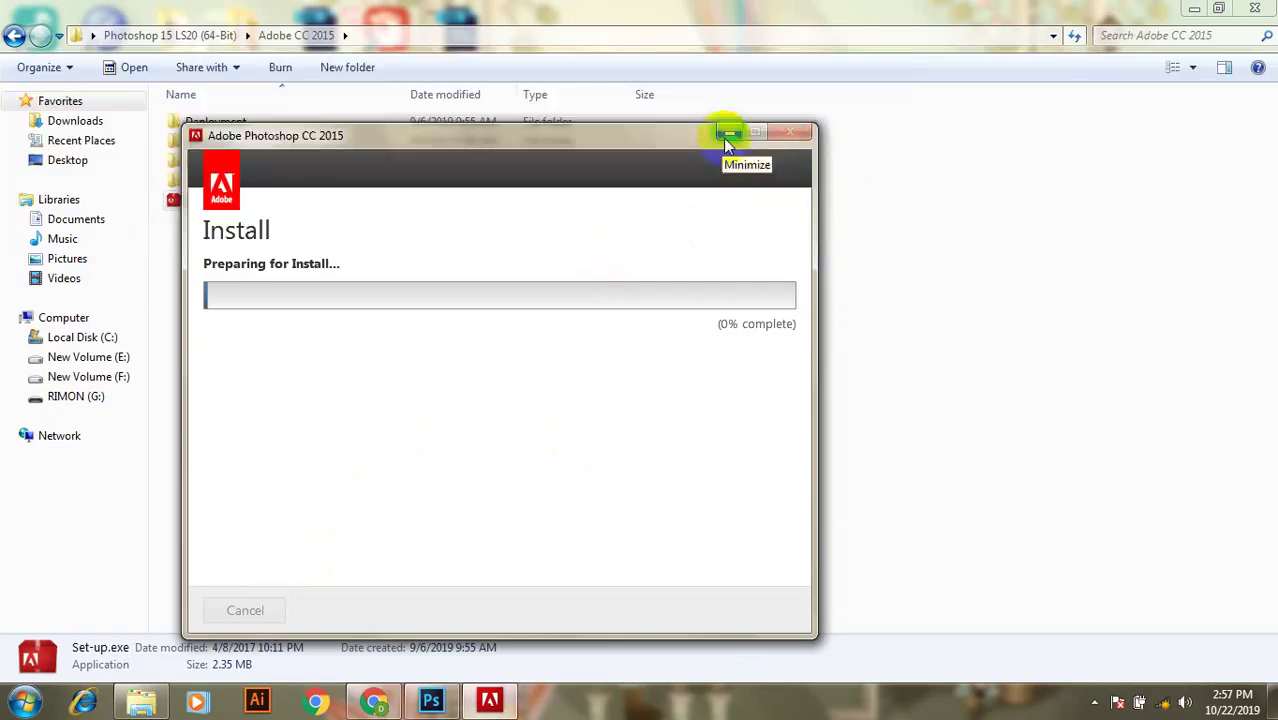
{"action": "left_click_drag", "start_coordinate": [686, 138], "coordinate": [767, 70]}
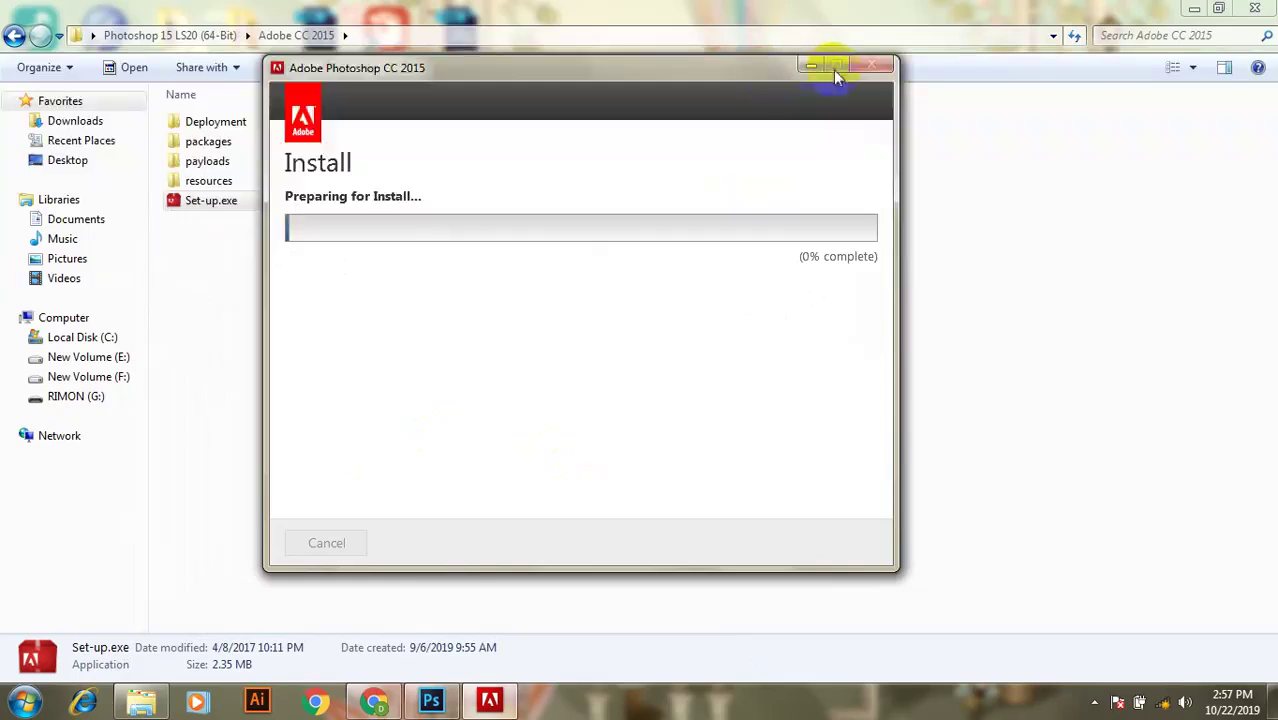
{"action": "left_click", "coordinate": [811, 66]}
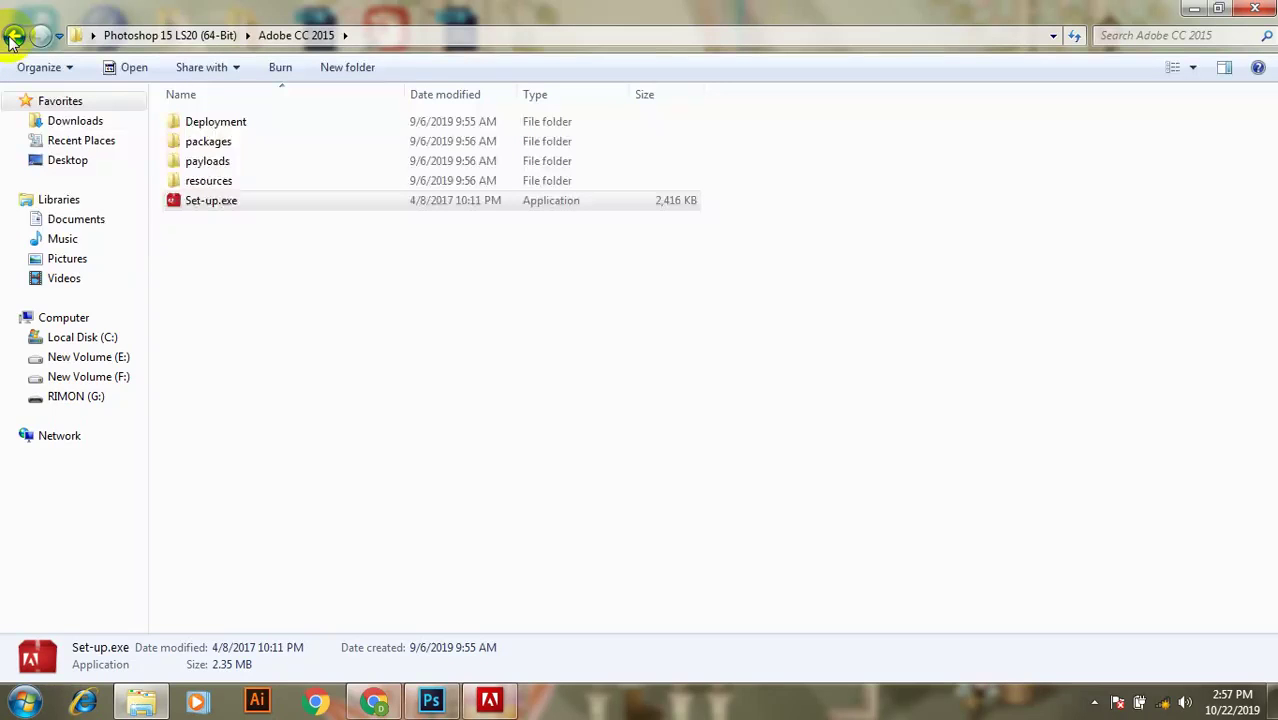
- Copy amtlib.dll from the Crack folder inside Photoshop 15 LS20 (64-Bit)
{"action": "left_click", "coordinate": [12, 38]}
{"action": "double_click", "coordinate": [232, 142]}
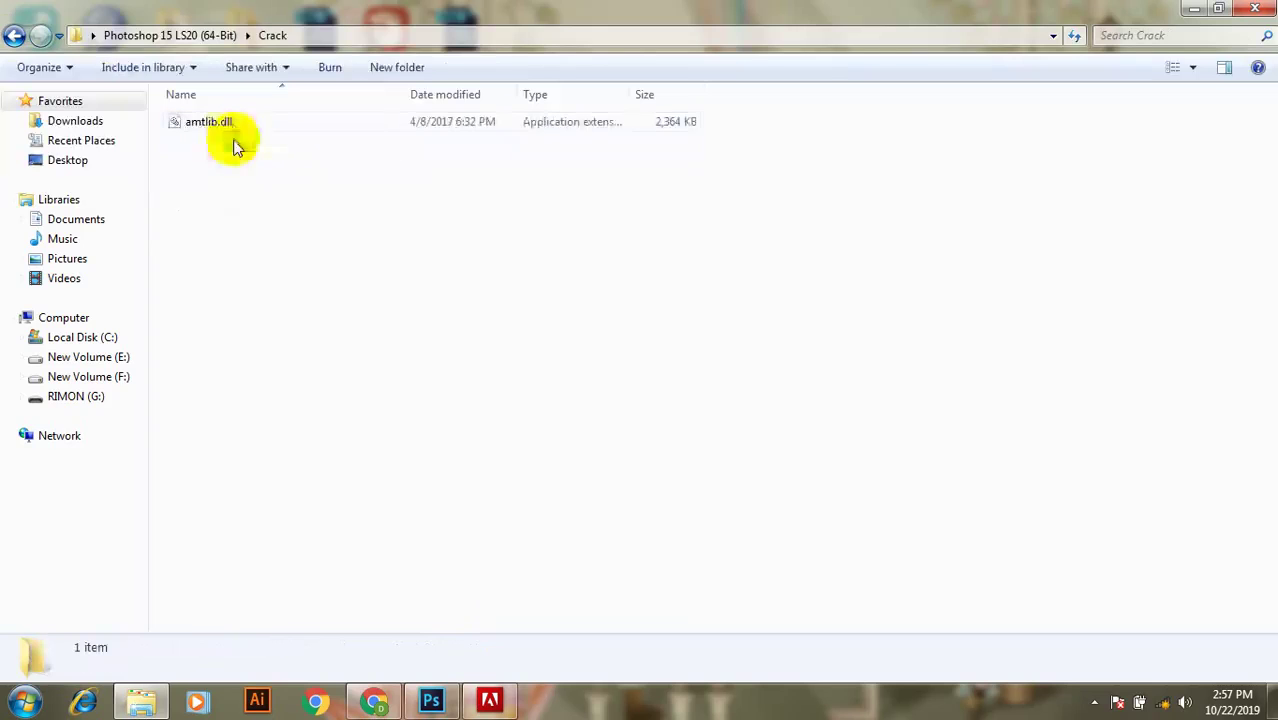
{"action": "left_click", "coordinate": [463, 128]}
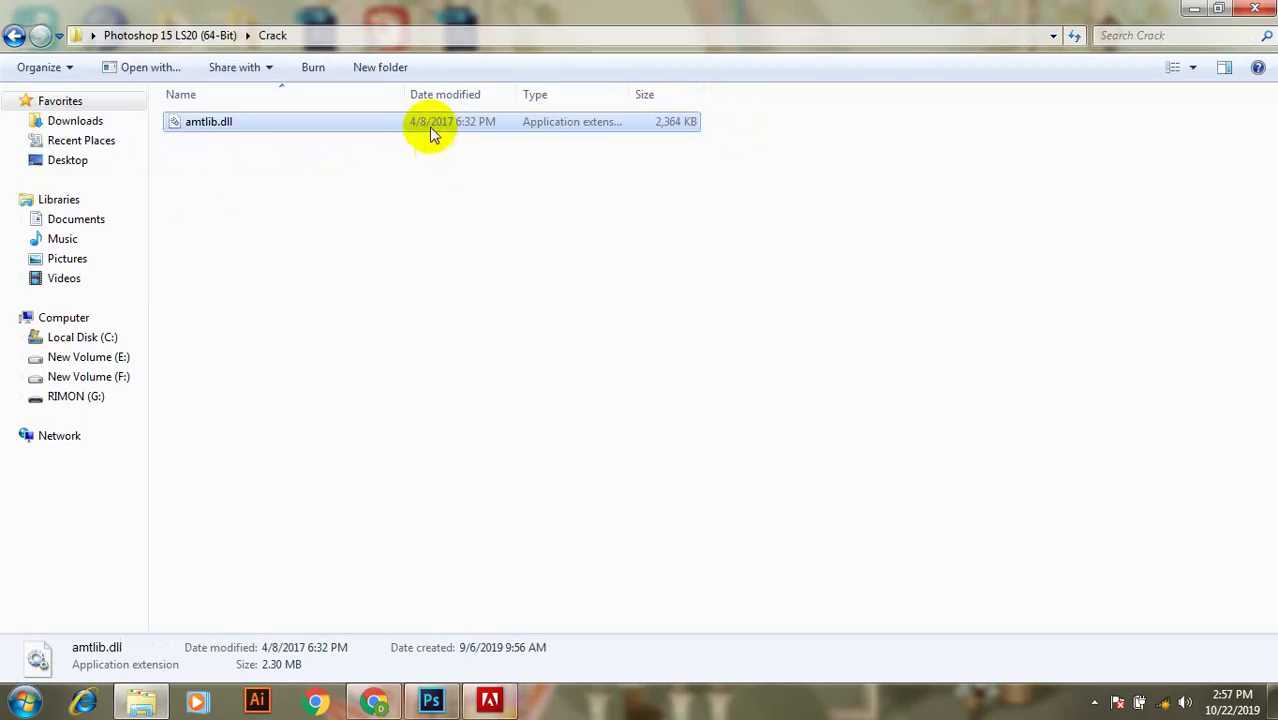
{"action": "right_click", "coordinate": [429, 120]}
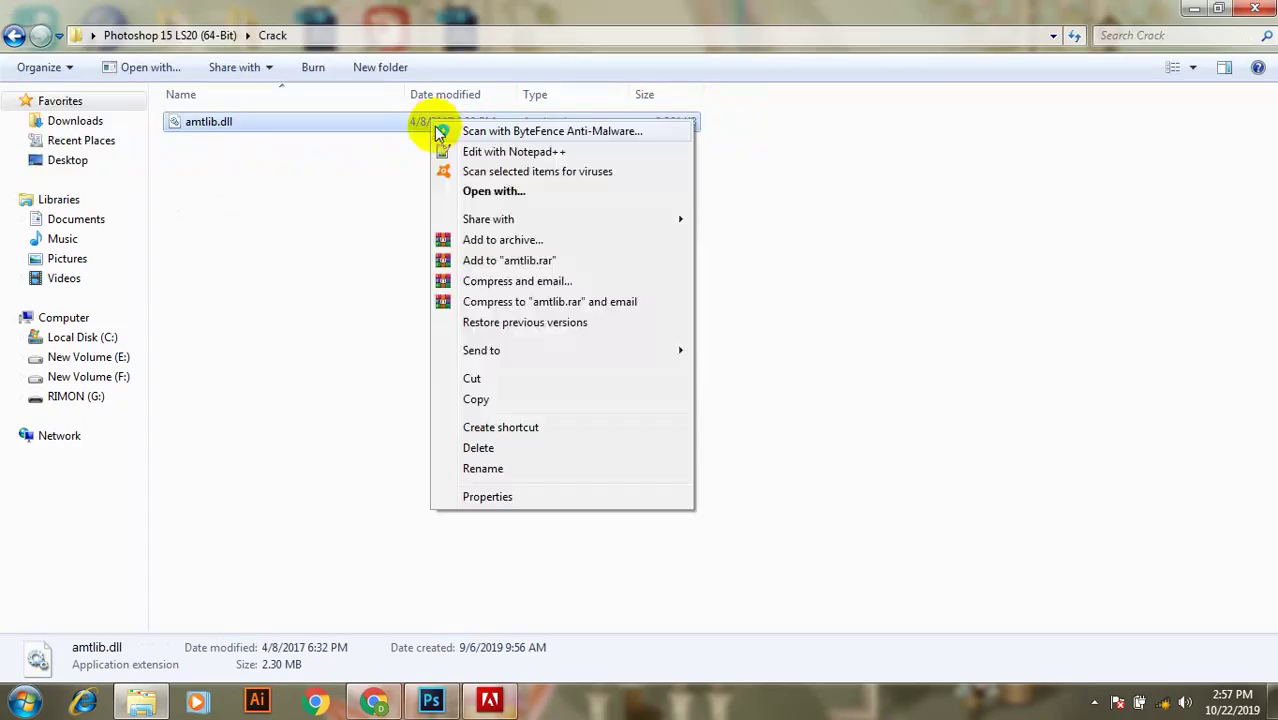
{"action": "left_click", "coordinate": [490, 400]}
- Open the Required folder inside C:\Program Files\Adobe\Adobe Photoshop CC 2015
{"action": "left_click", "coordinate": [80, 318]}
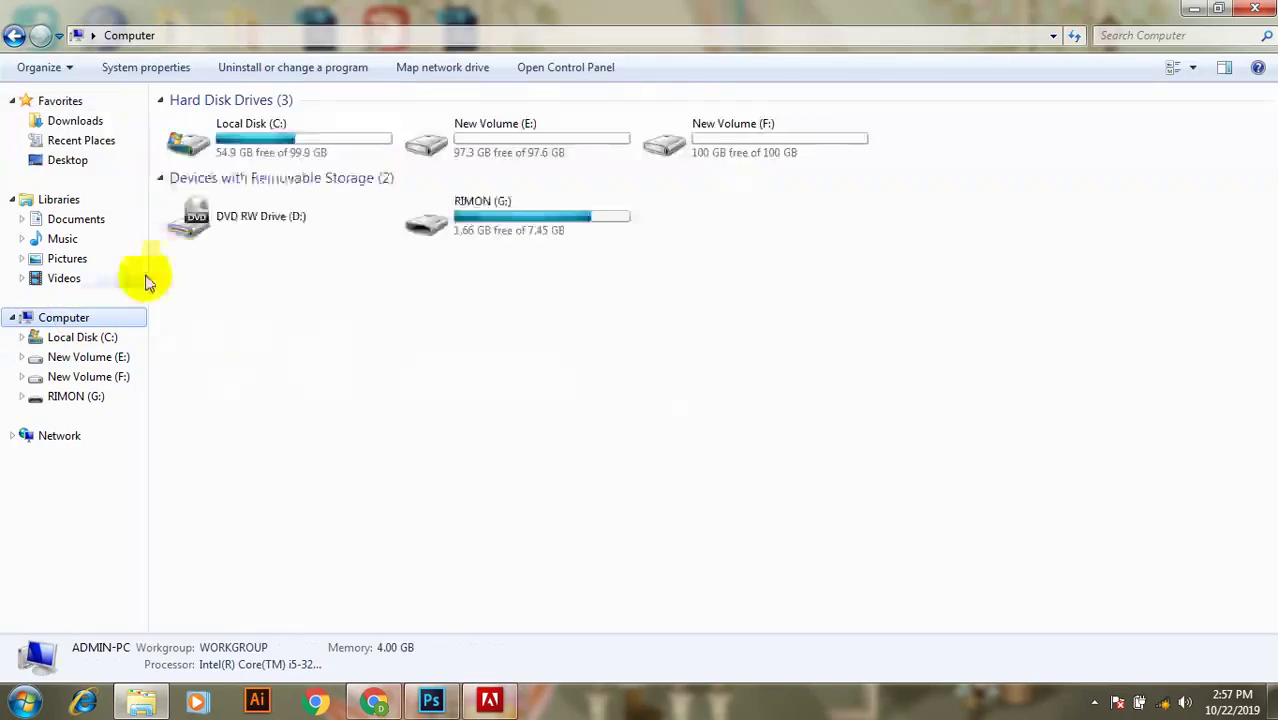
{"action": "double_click", "coordinate": [297, 134]}
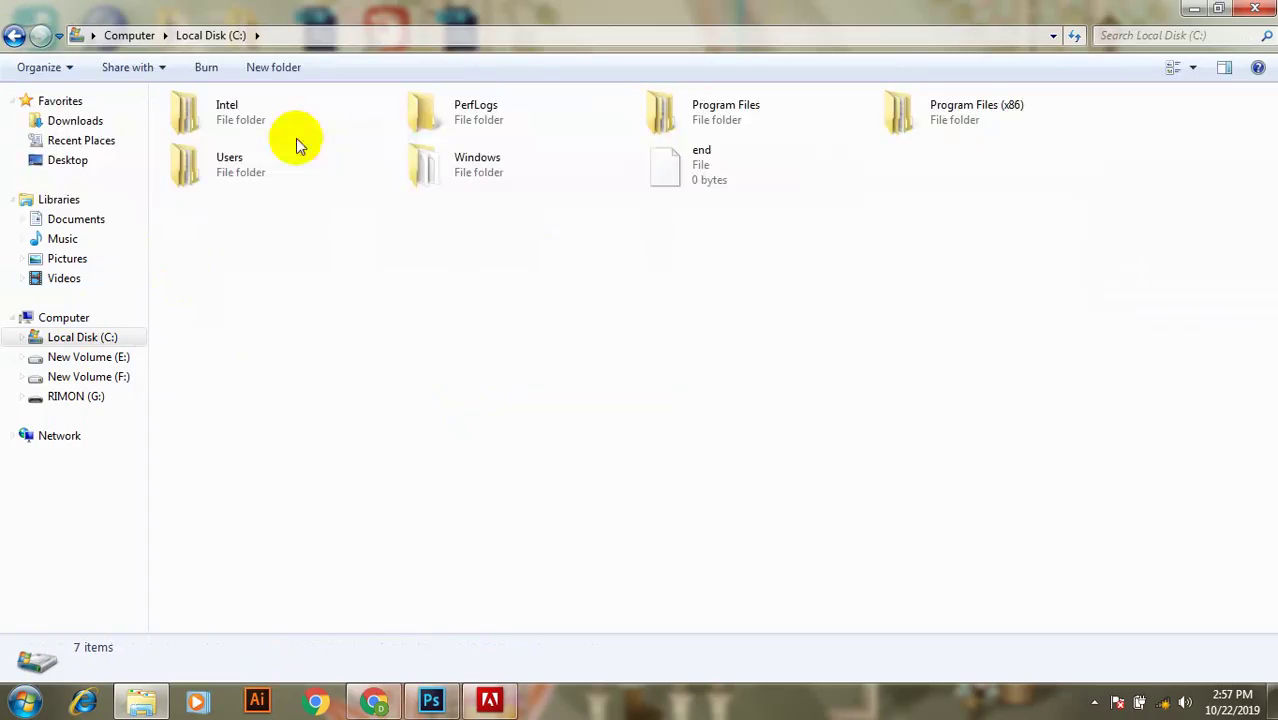
{"action": "double_click", "coordinate": [773, 114]}
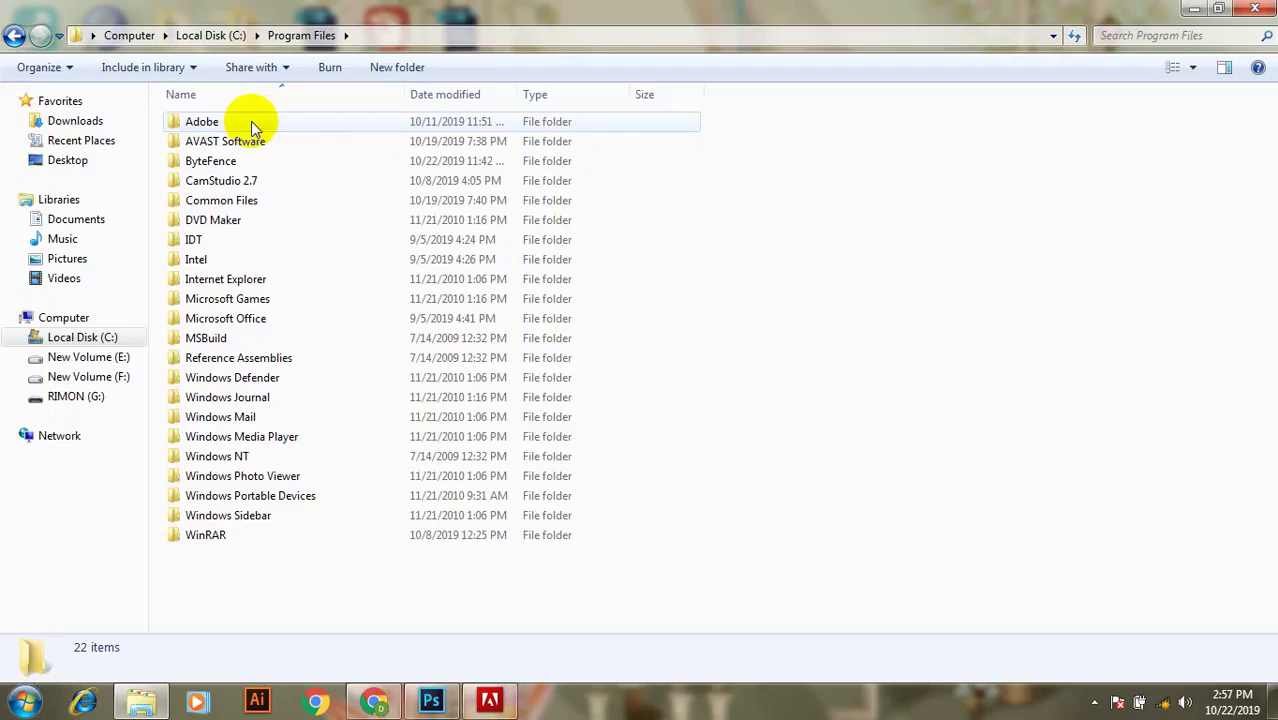
{"action": "double_click", "coordinate": [269, 122]}
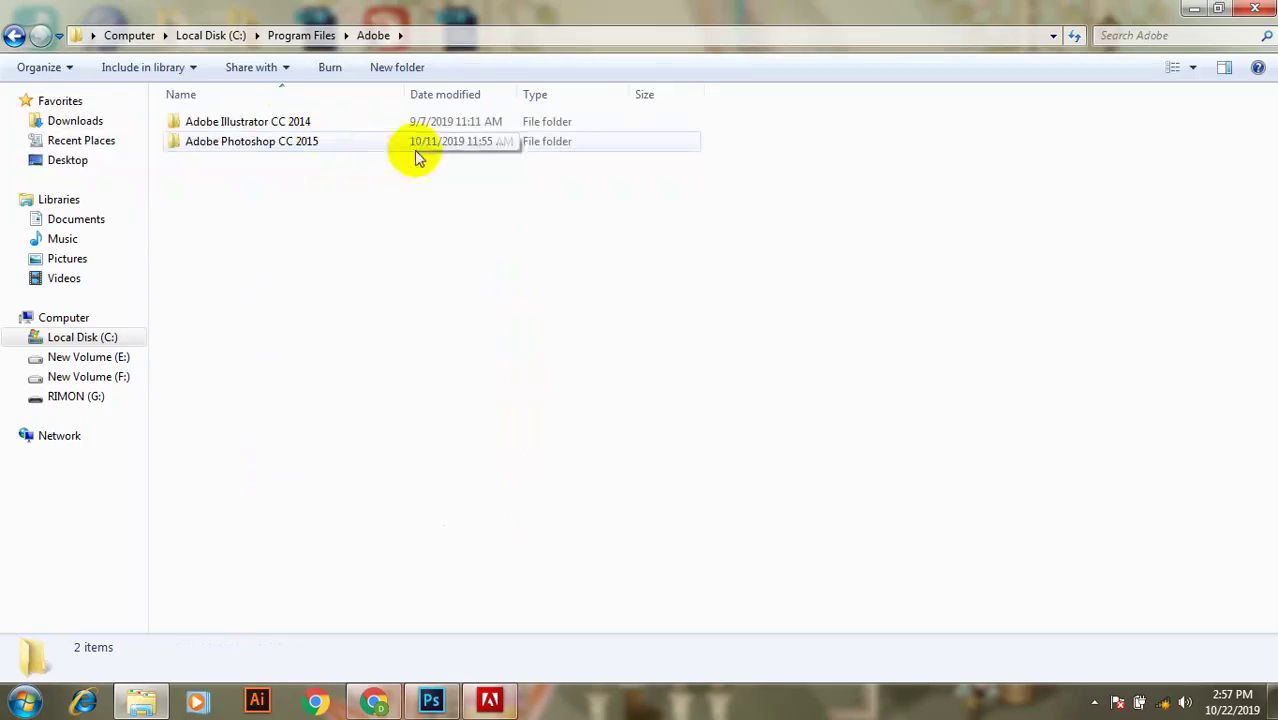
{"action": "double_click", "coordinate": [320, 142]}
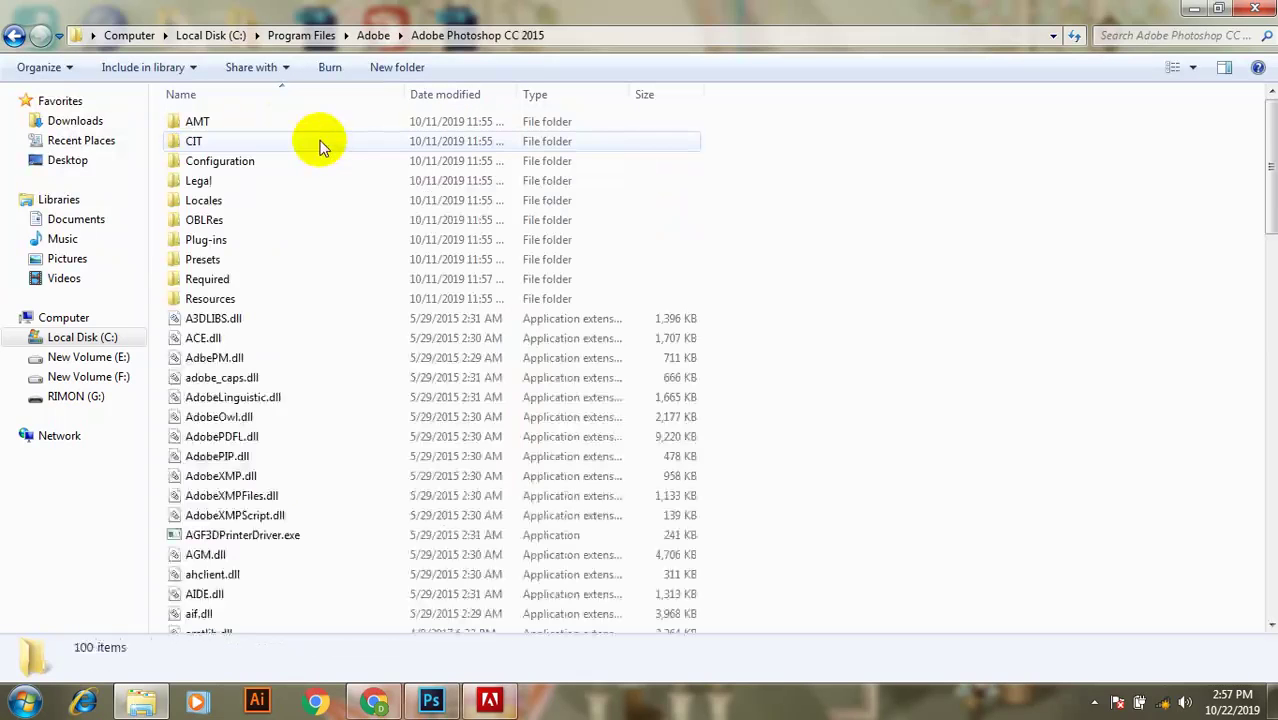
{"action": "double_click", "coordinate": [240, 281]}
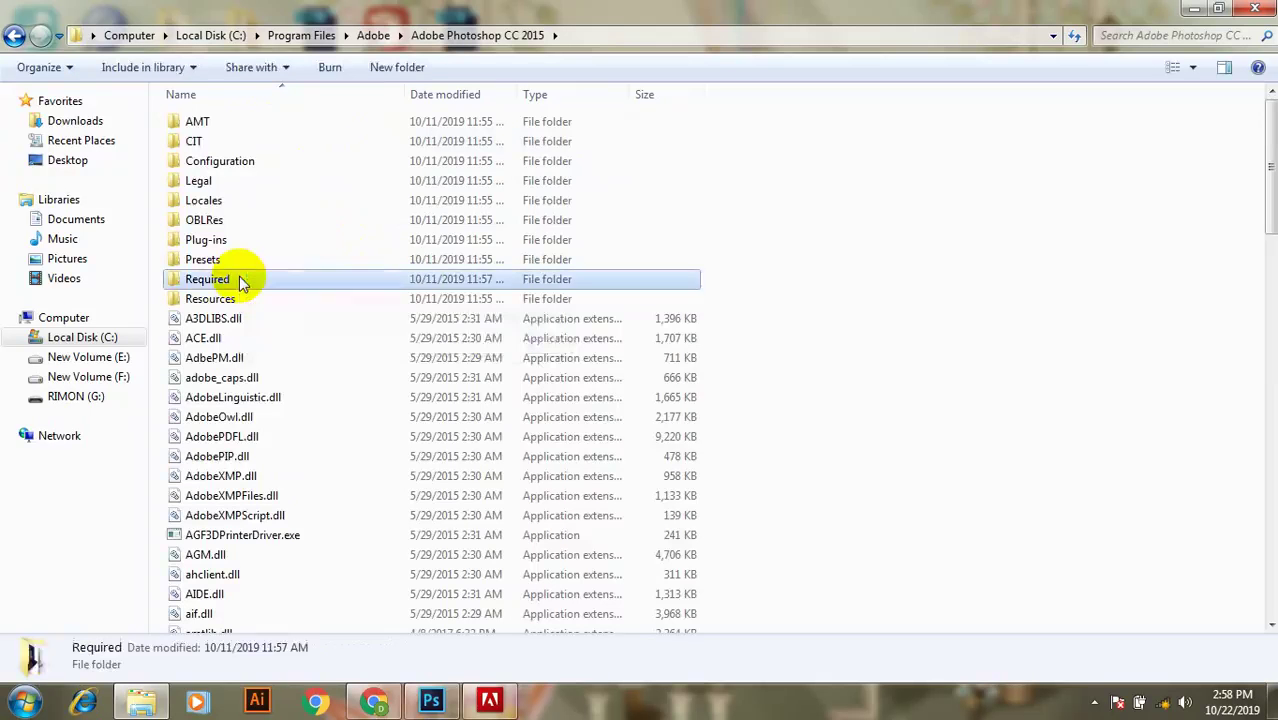
- Try to paste the copied amtlib.dll into the Required folder, then cancel the file replacement
{"action": "right_click", "coordinate": [880, 252]}
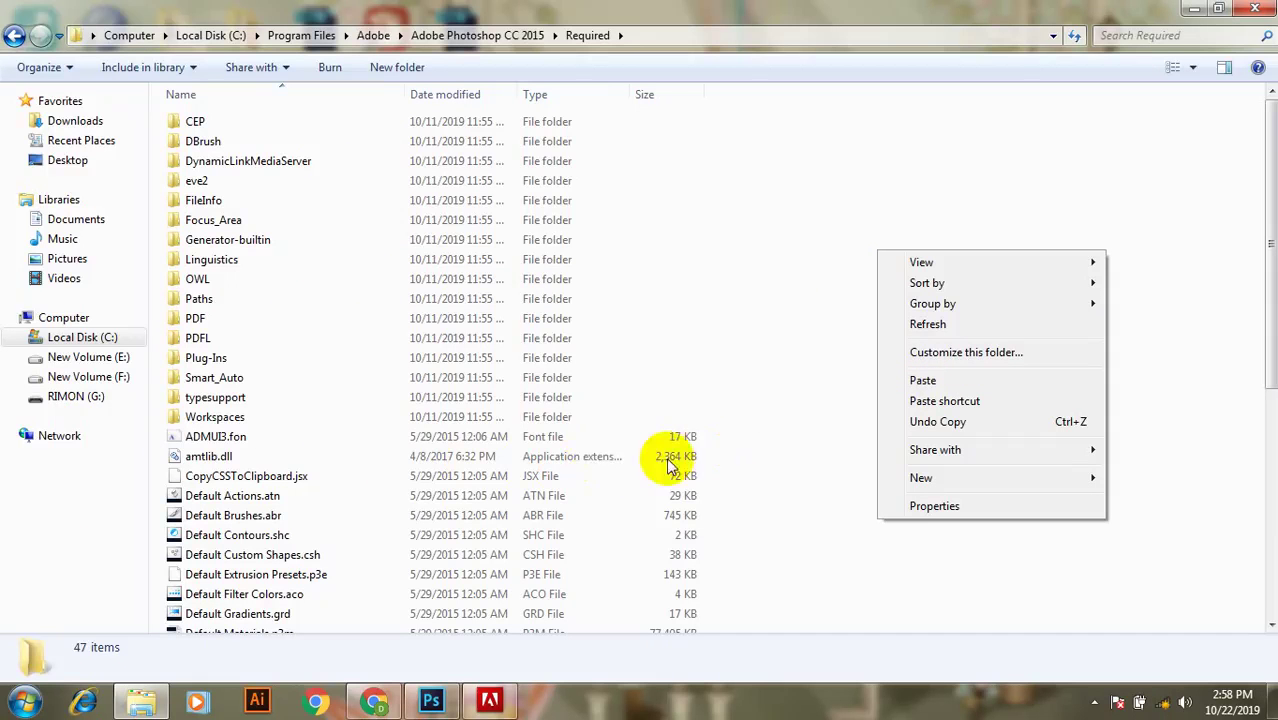
{"action": "left_click", "coordinate": [954, 388]}
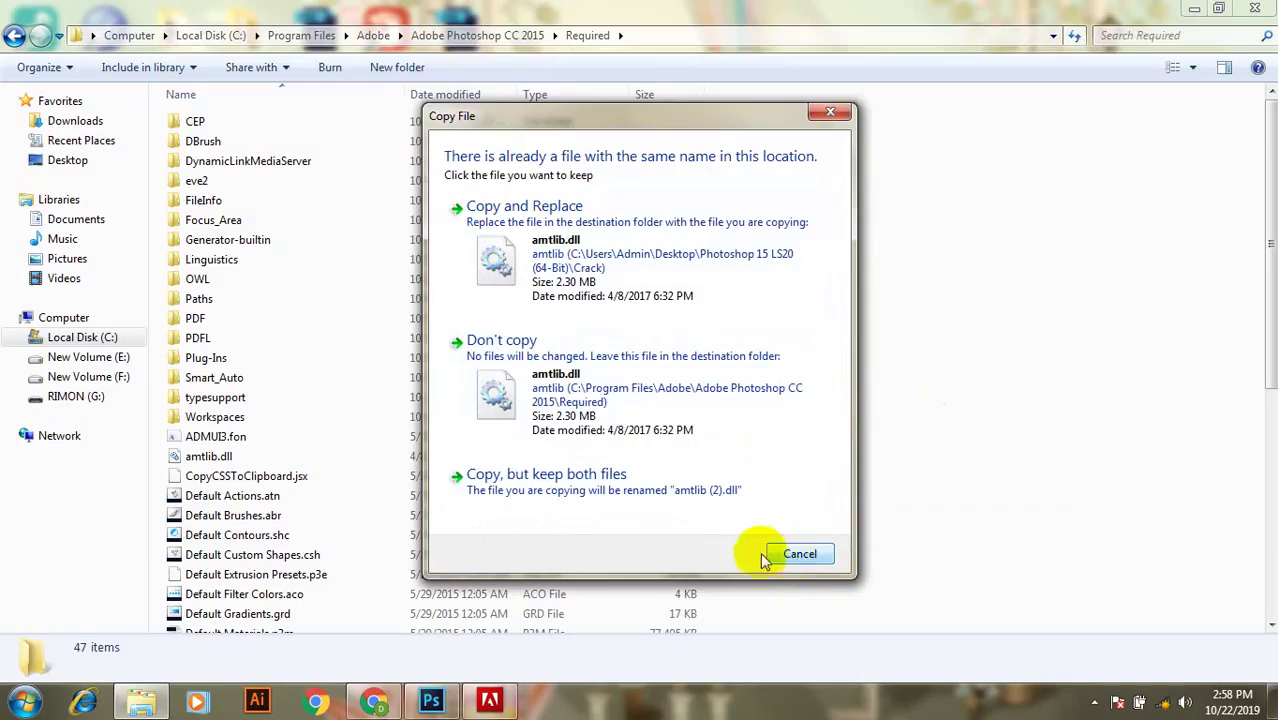
{"action": "left_click", "coordinate": [801, 556]}
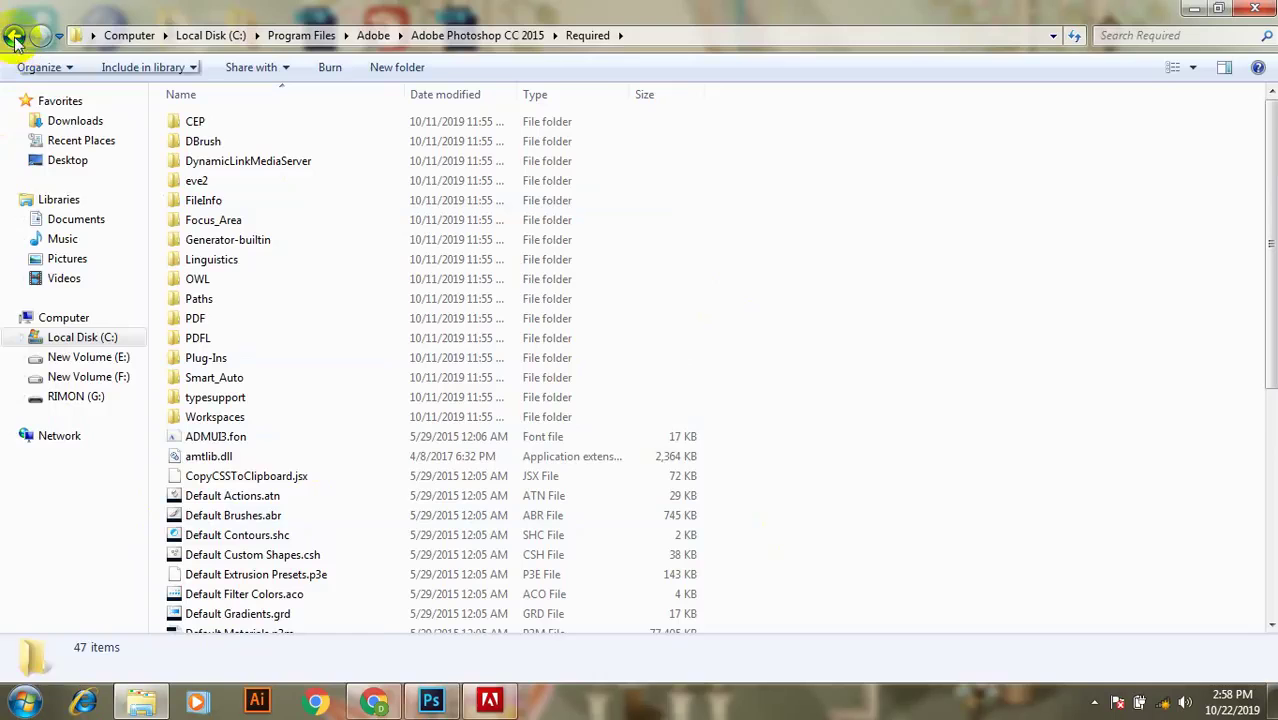
- Minimize the folder window and launch Adobe Photoshop CC 2015
{"action": "left_click", "coordinate": [1194, 8]}
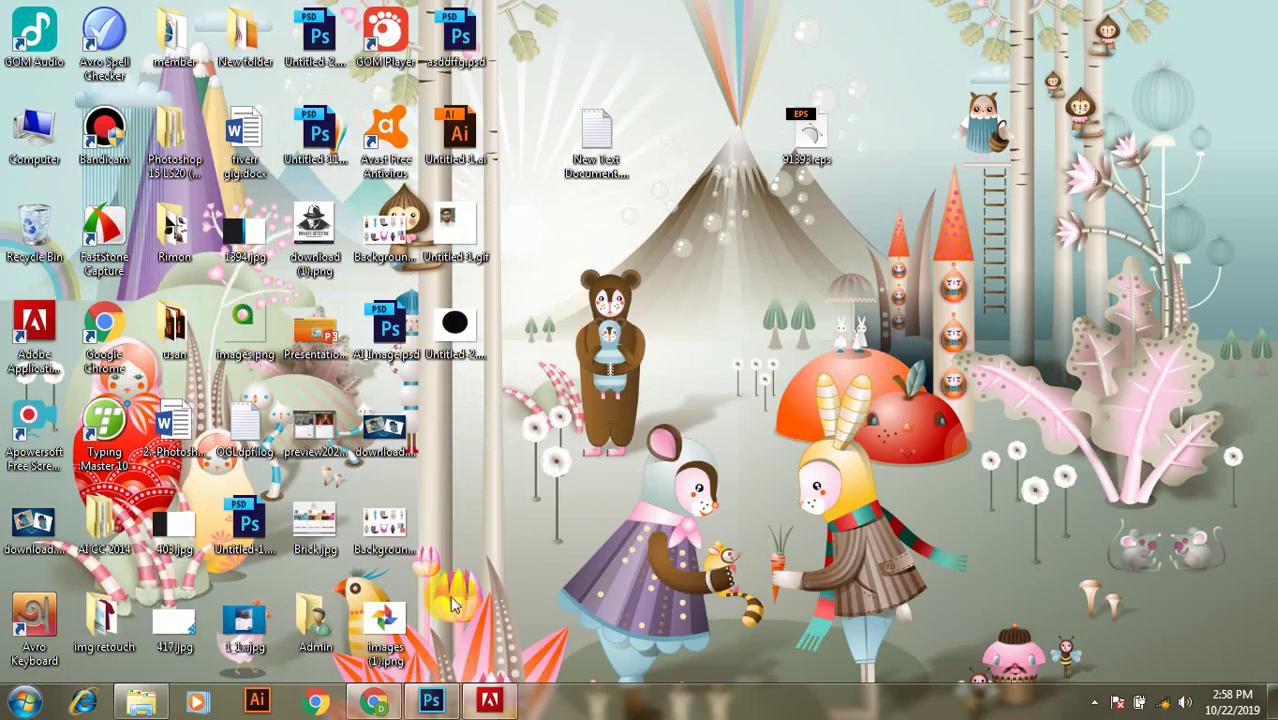
{"action": "left_click", "coordinate": [20, 712]}
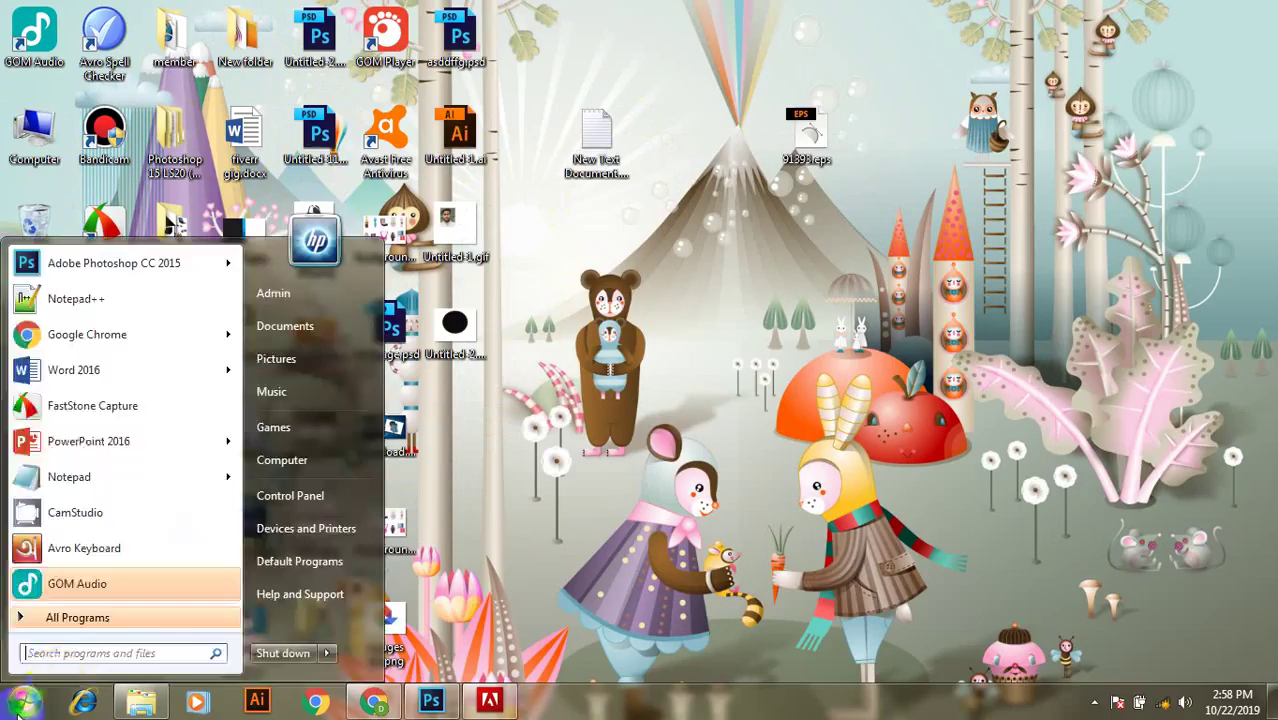
{"action": "left_click", "coordinate": [78, 266]}
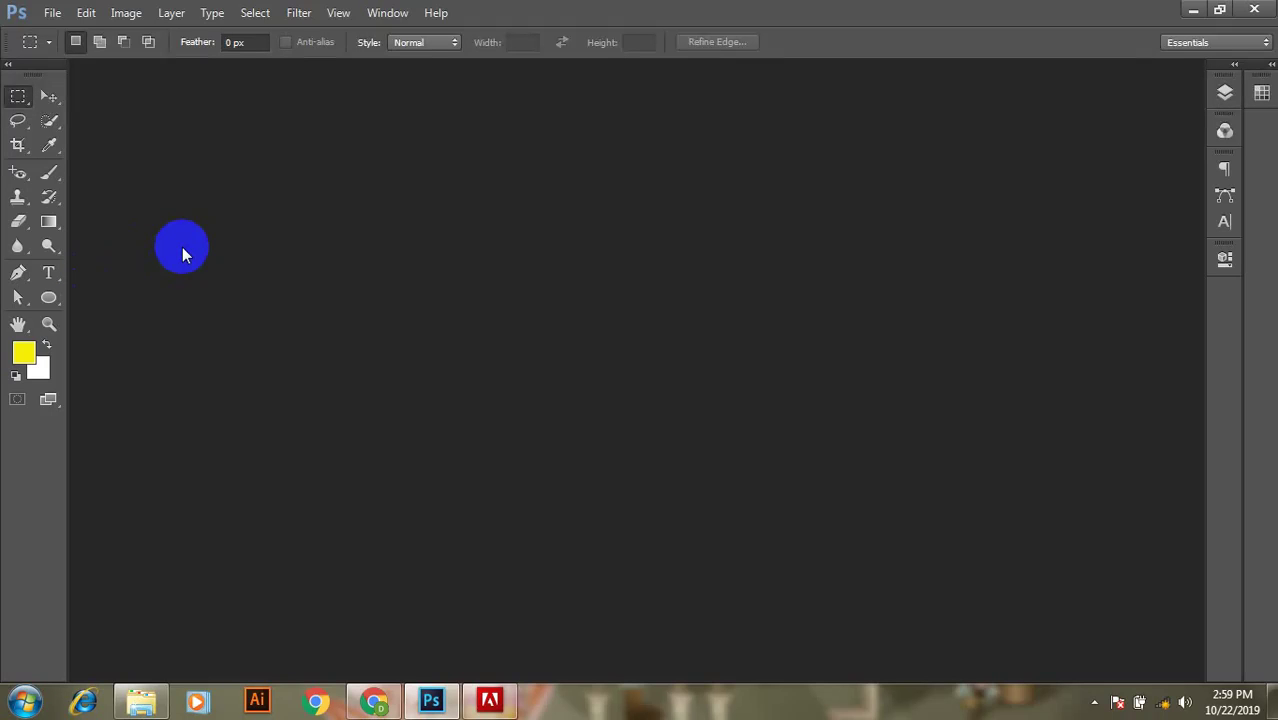
- Create a new 500 x 500 pixel RGB document at 72 pixels/inch with a white background, and minimize the Photoshop window
{"action": "left_click", "coordinate": [53, 14]}
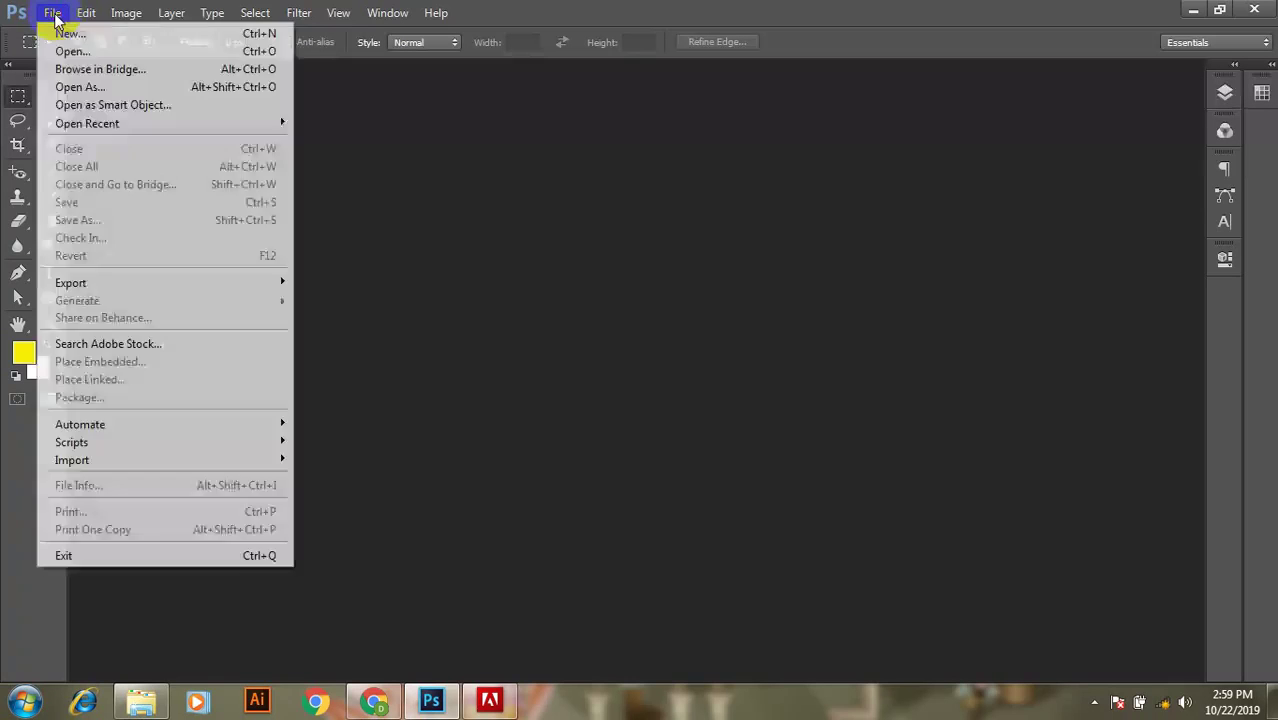
{"action": "left_click", "coordinate": [62, 33]}
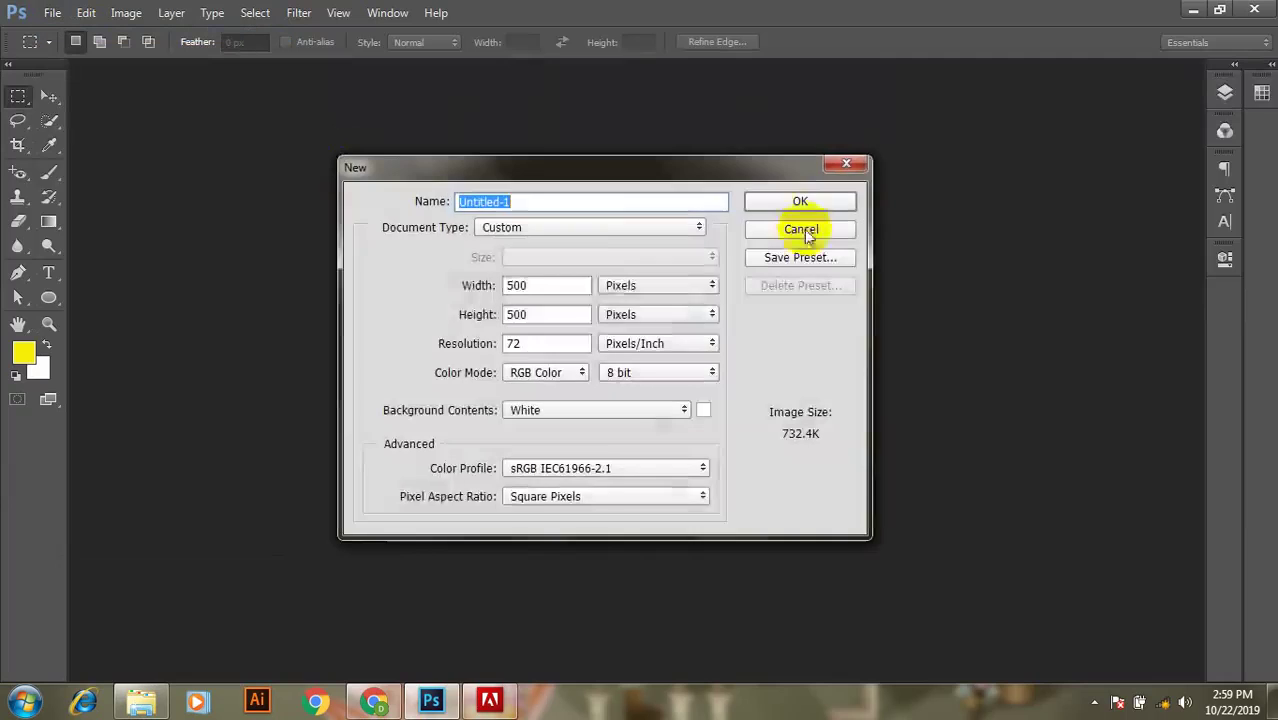
{"action": "left_click", "coordinate": [797, 204]}
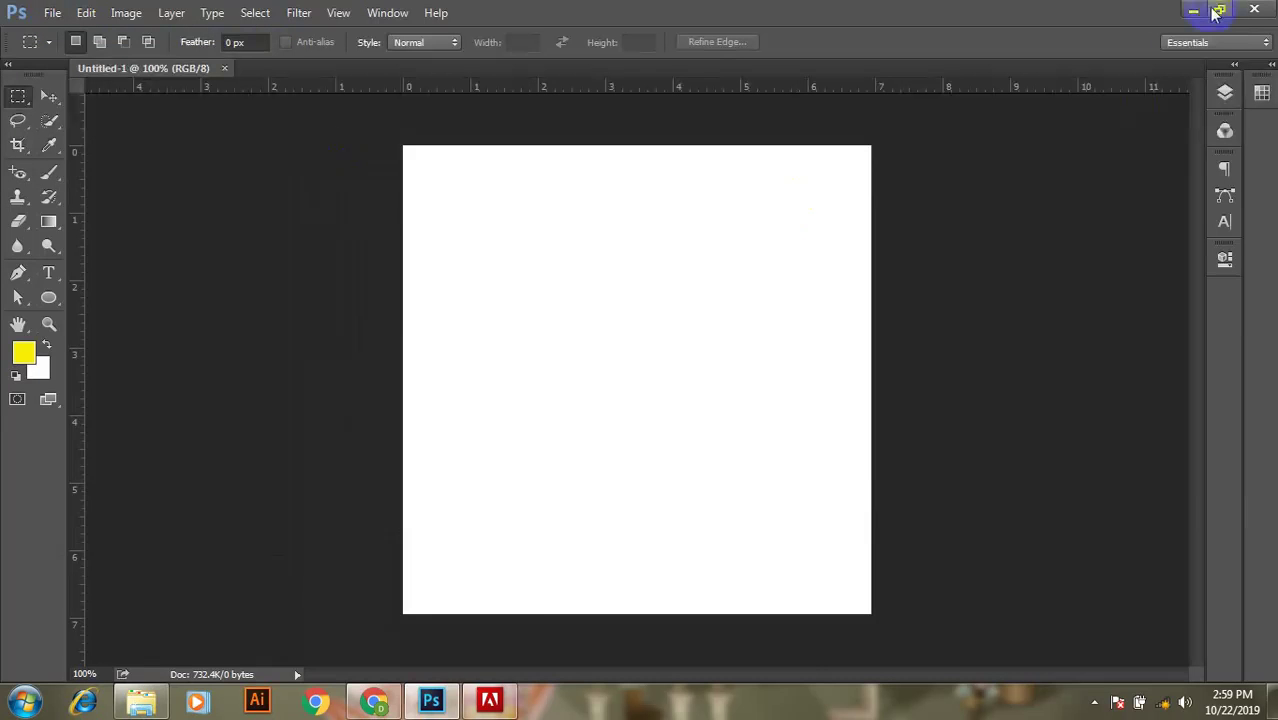
{"action": "left_click", "coordinate": [1197, 10]}
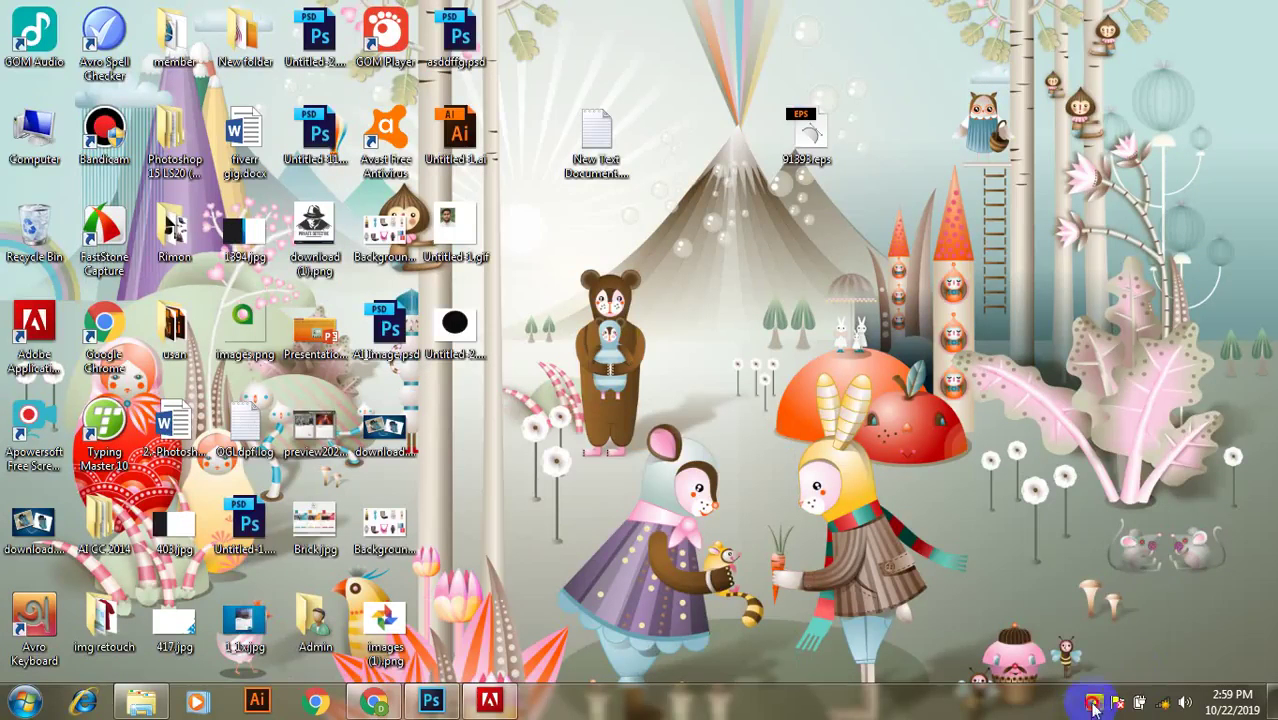